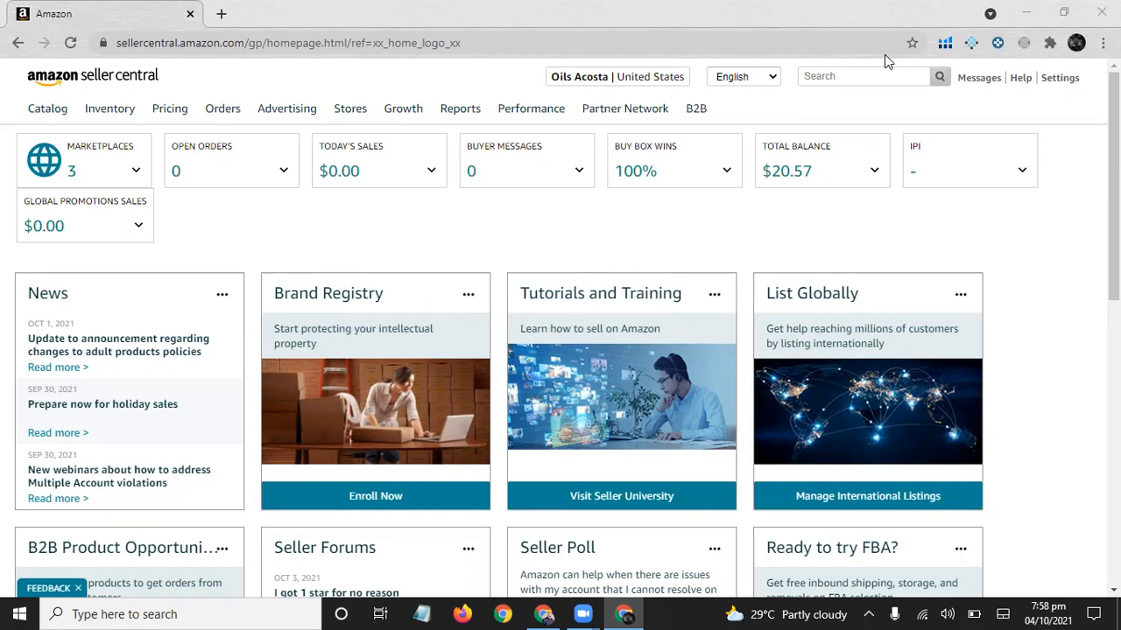
# - Start adding a product not sold on Amazon and discard the unfinished olive oil listing
pyautogui.moveTo(40, 111)
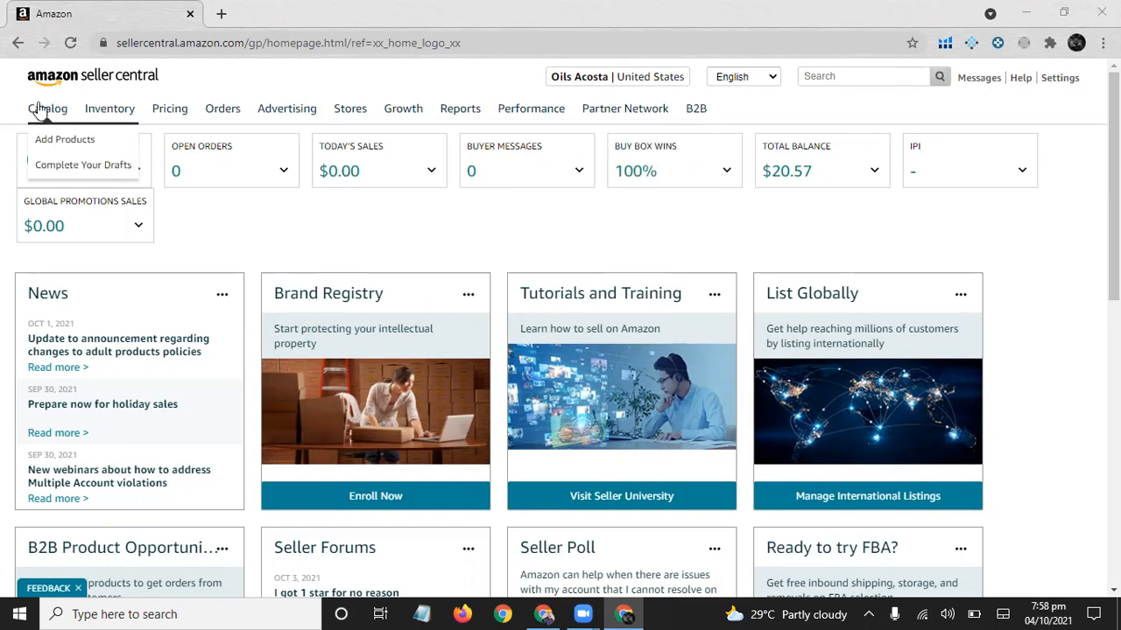
pyautogui.moveTo(109, 110)
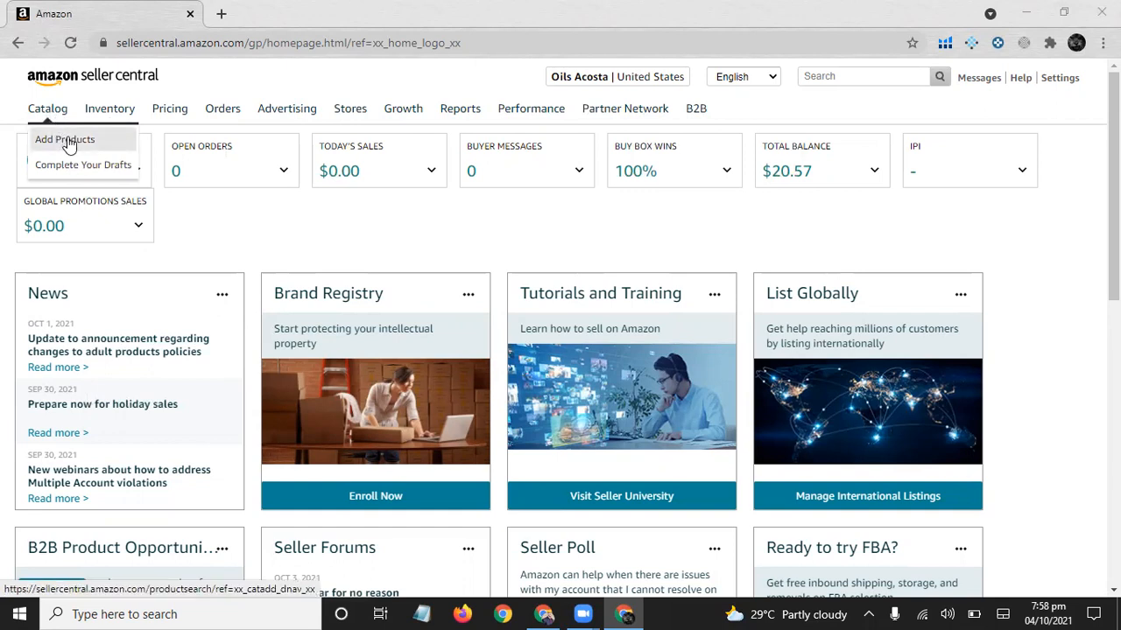
pyautogui.click(69, 144)
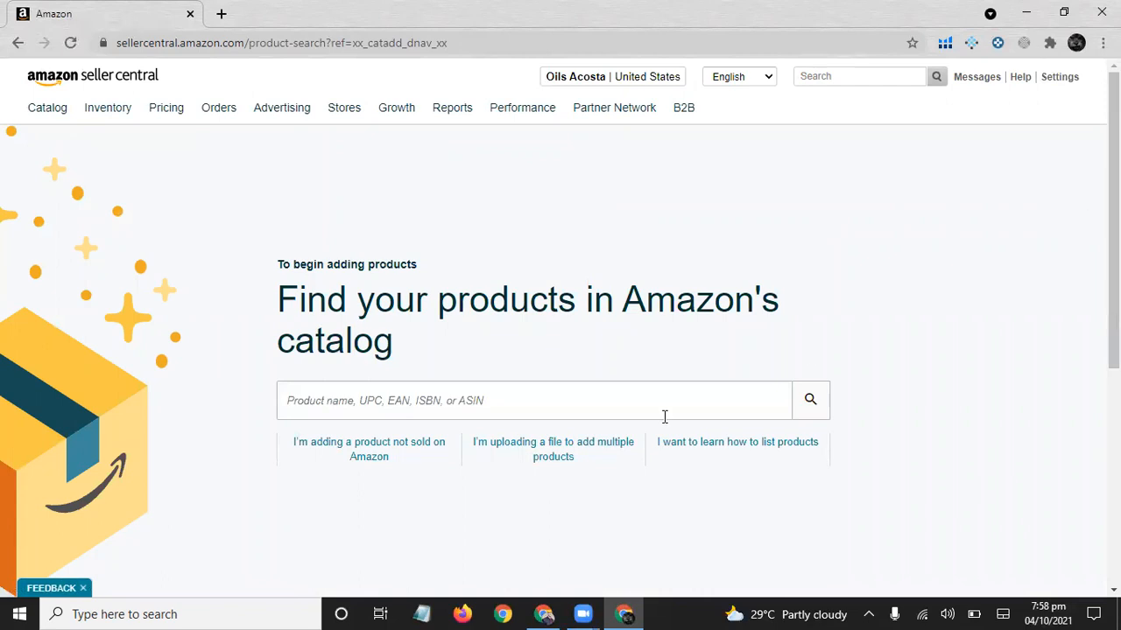
pyautogui.click(357, 457)
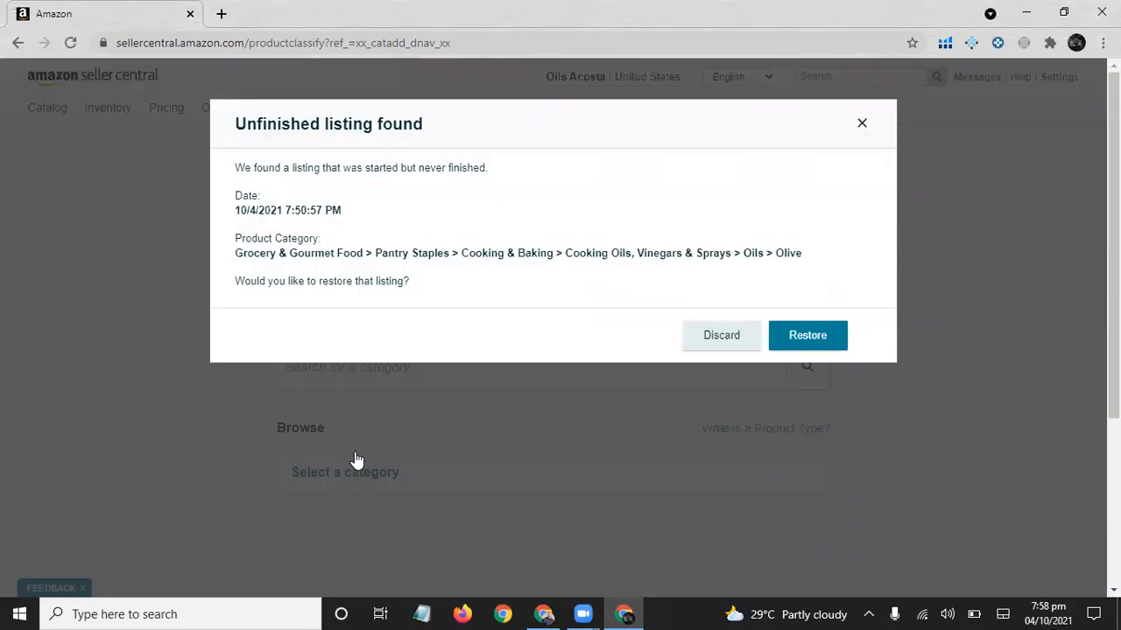
pyautogui.click(721, 338)
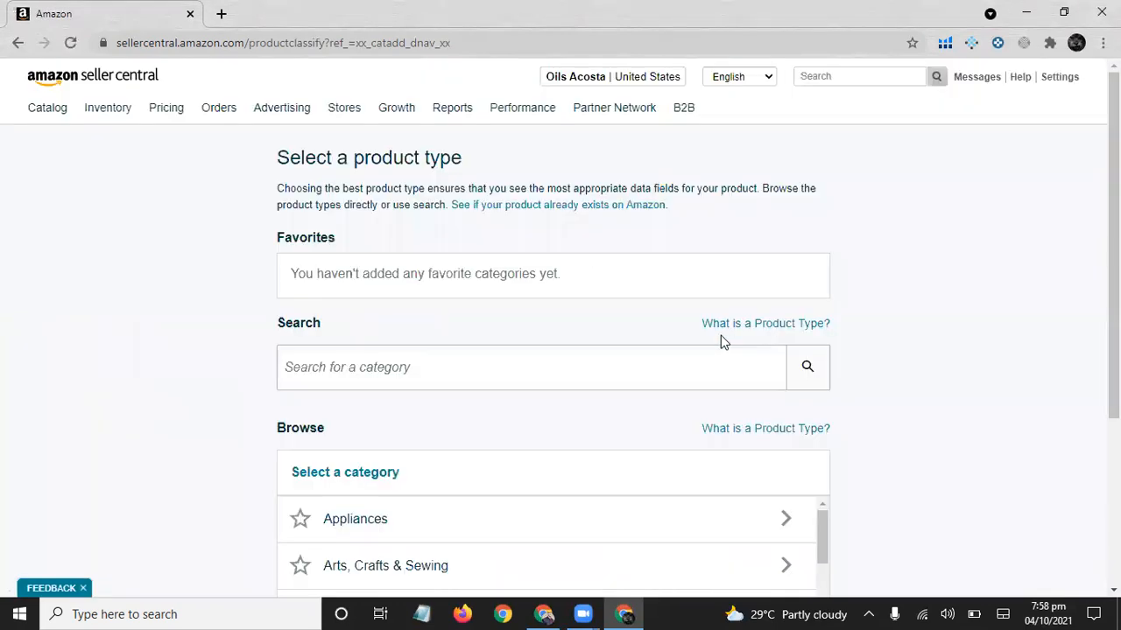
# - Search the product types for "extra virgin olive oil" and select EDIBLE OIL VEGETABLE in the Olive category
pyautogui.scroll(-2, 560, 326)
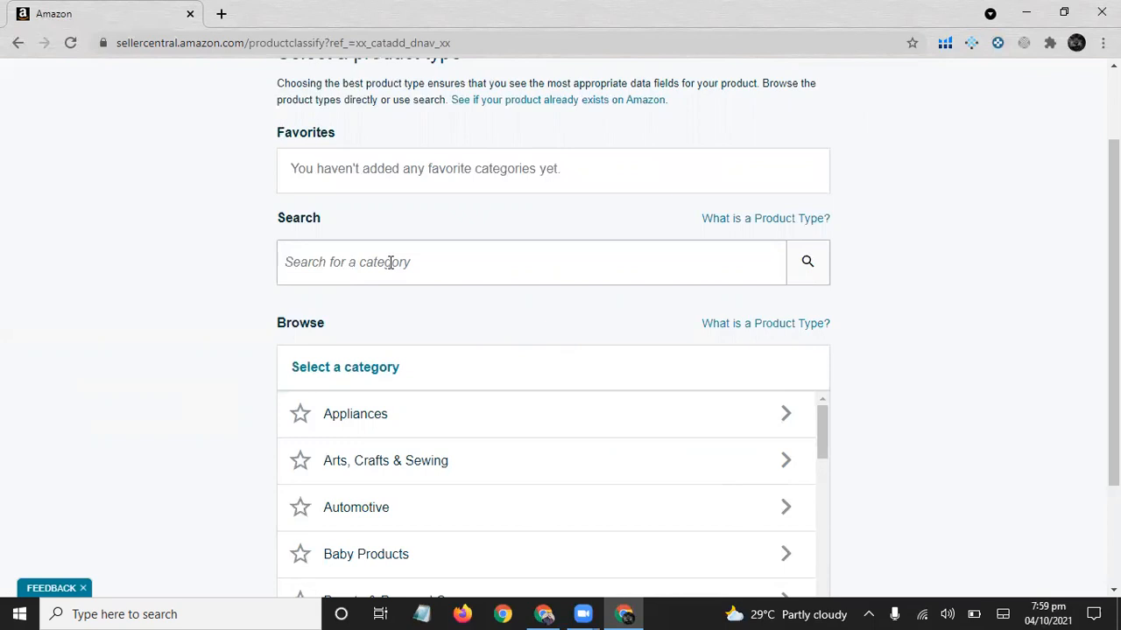
pyautogui.write('extra virg')
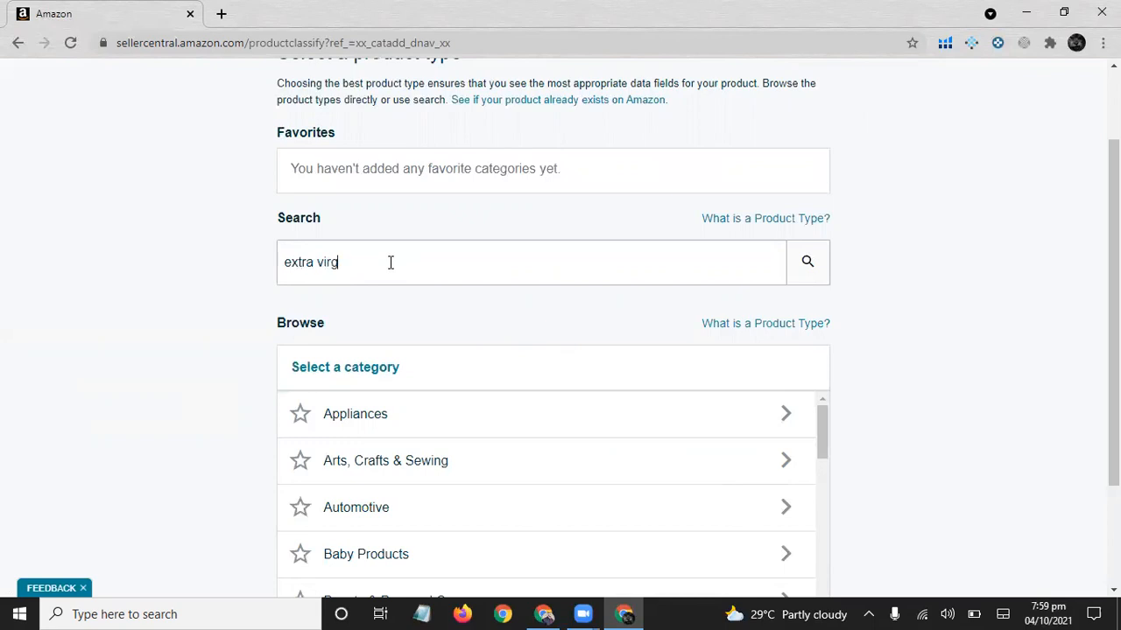
pyautogui.write('in olive oi')
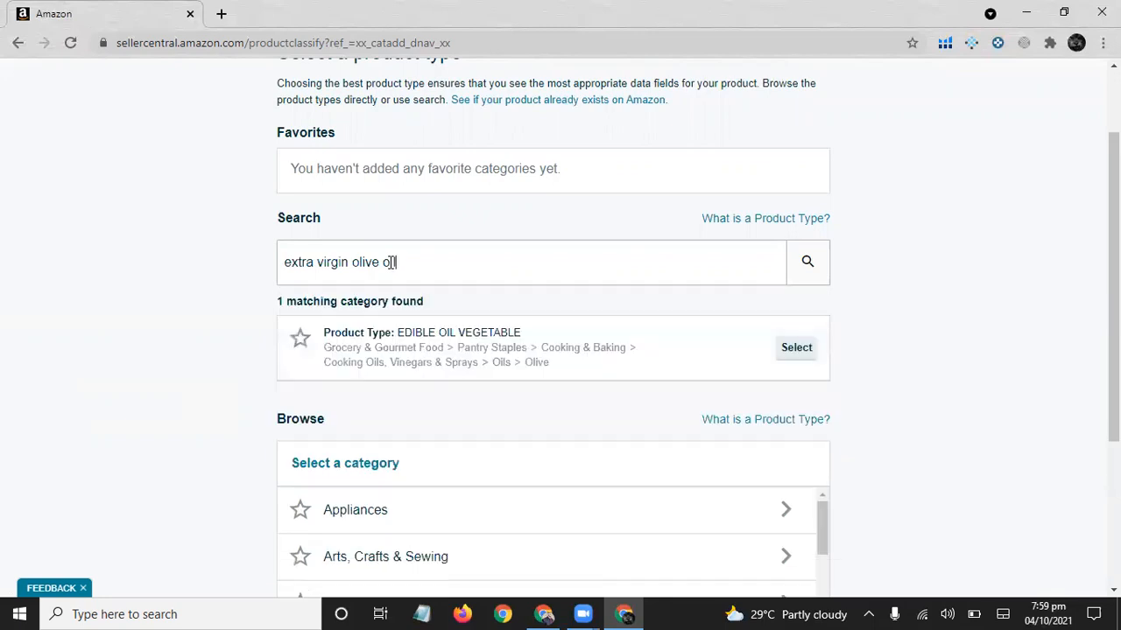
pyautogui.write('l')
pyautogui.click(790, 359)
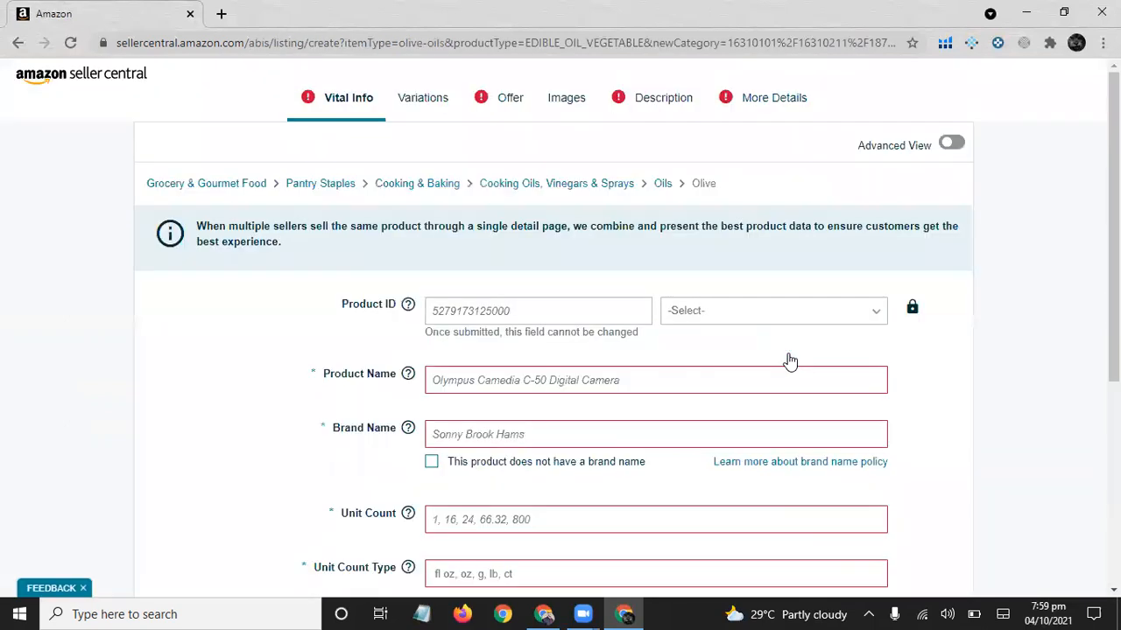
pyautogui.moveTo(1114, 227)
pyautogui.mouseDown()
pyautogui.moveTo(1114, 294)
pyautogui.moveTo(1114, 228)
pyautogui.mouseUp()
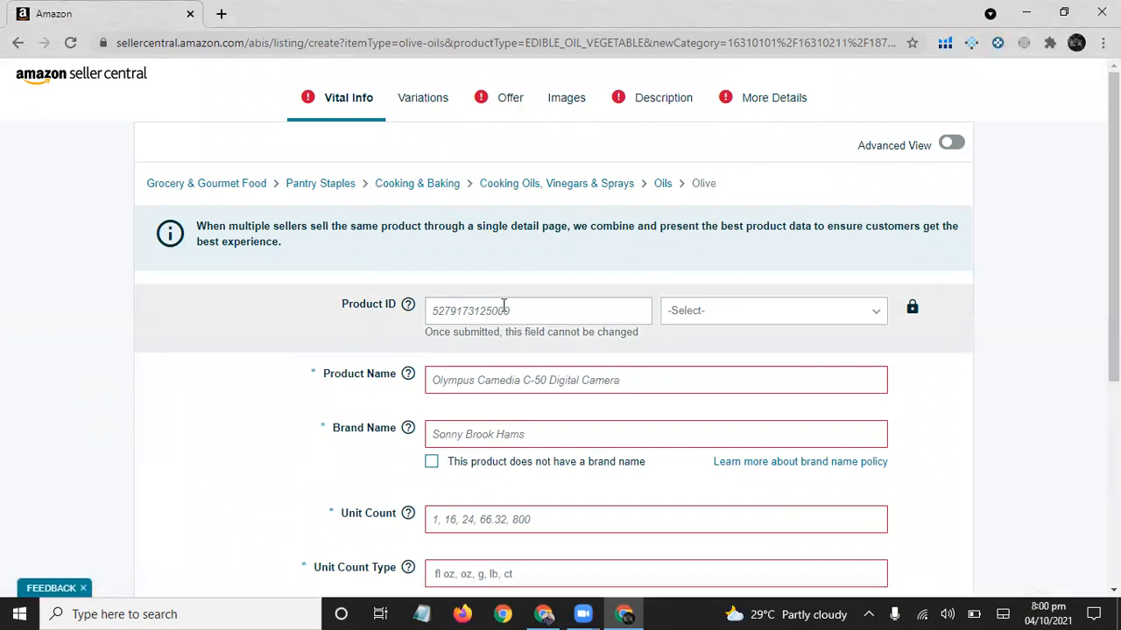
pyautogui.click(502, 308)
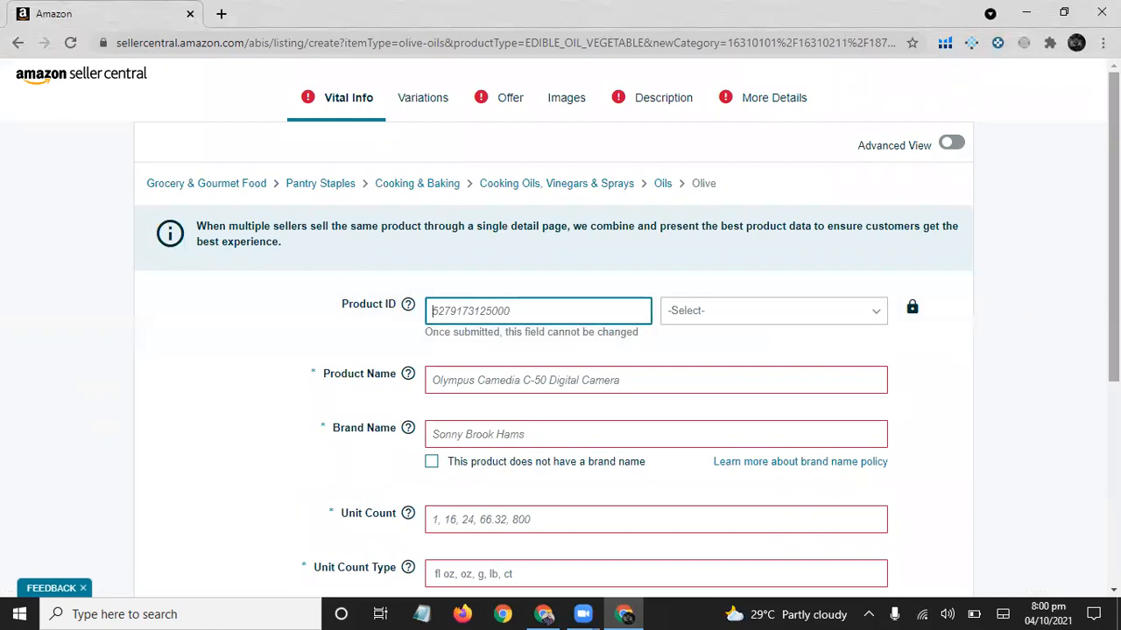
pyautogui.scroll(-1, 561, 350)
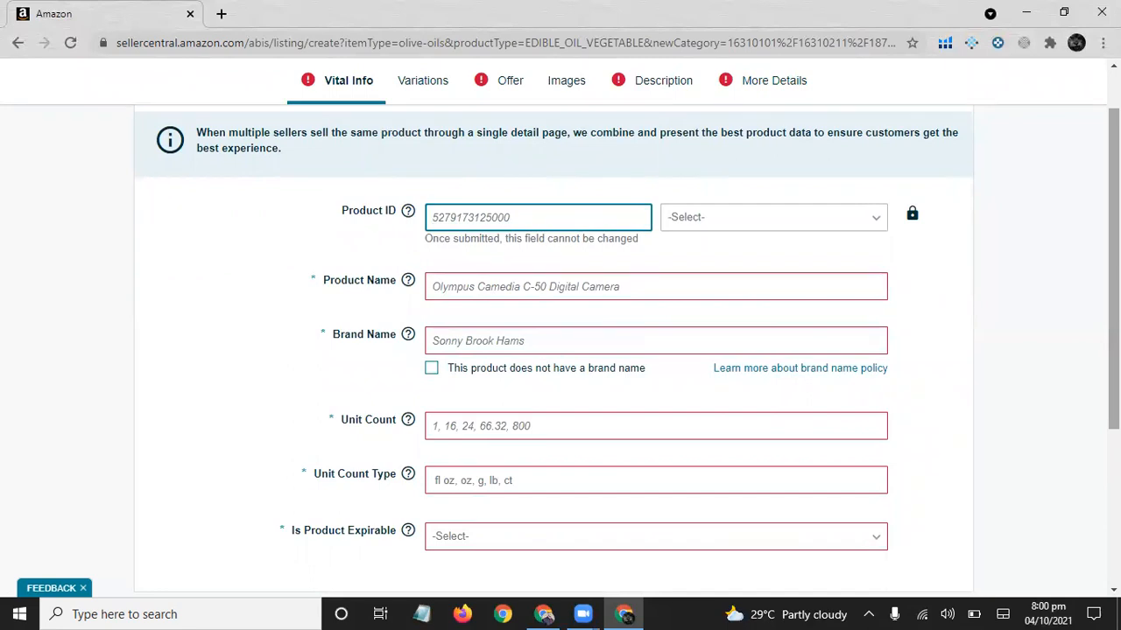
pyautogui.write('123456789123')
pyautogui.click(816, 224)
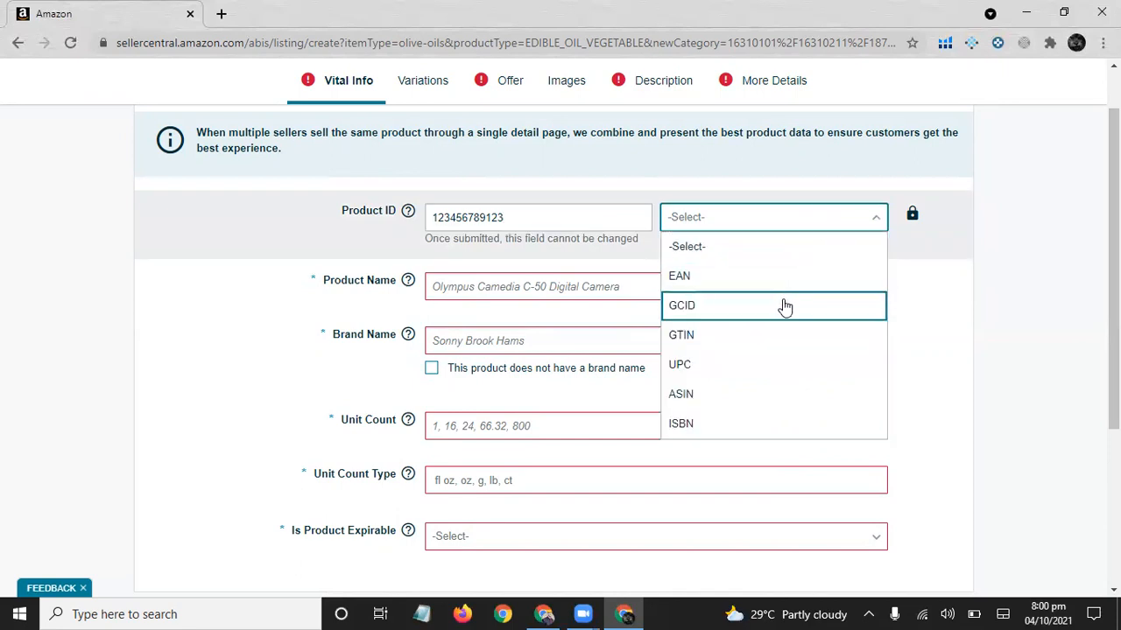
pyautogui.click(768, 377)
# - Enter "garlic infused extra virgin olive oil" as the product name and "Acosta oils" as the brand name
pyautogui.click(487, 293)
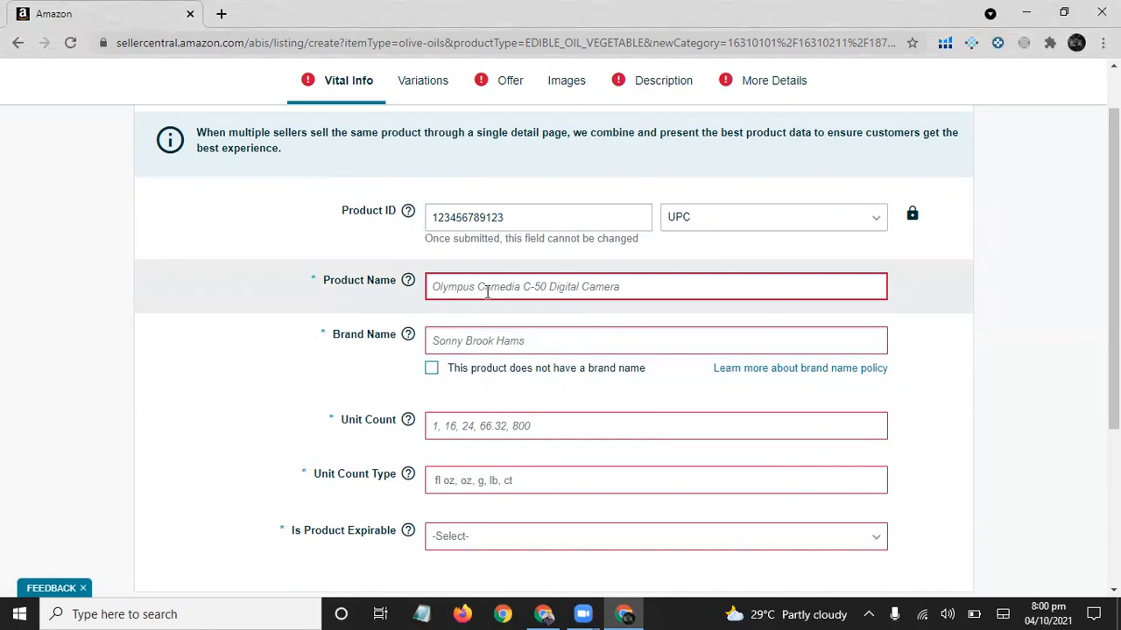
pyautogui.write('garlic ')
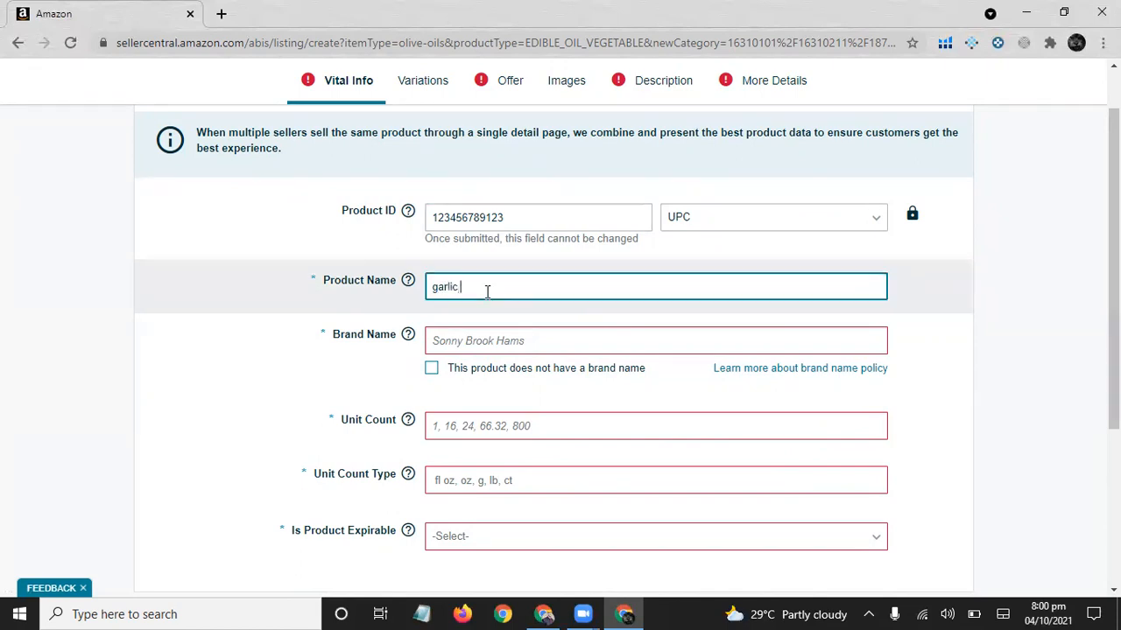
pyautogui.write('infused extra virgin oil')
pyautogui.write('ve oil')
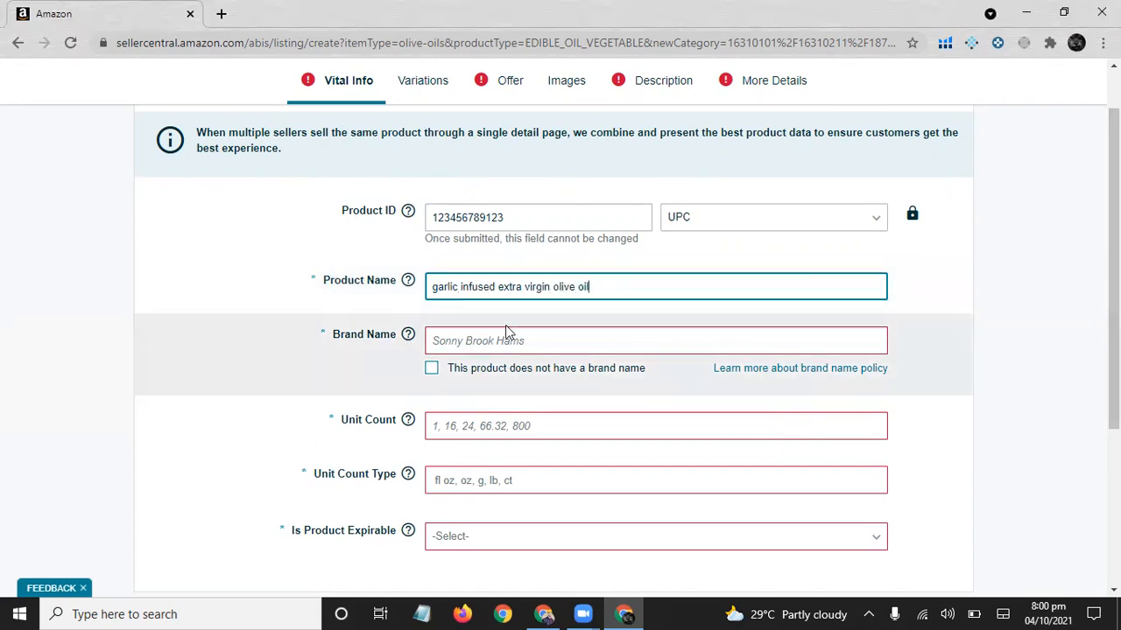
pyautogui.click(509, 336)
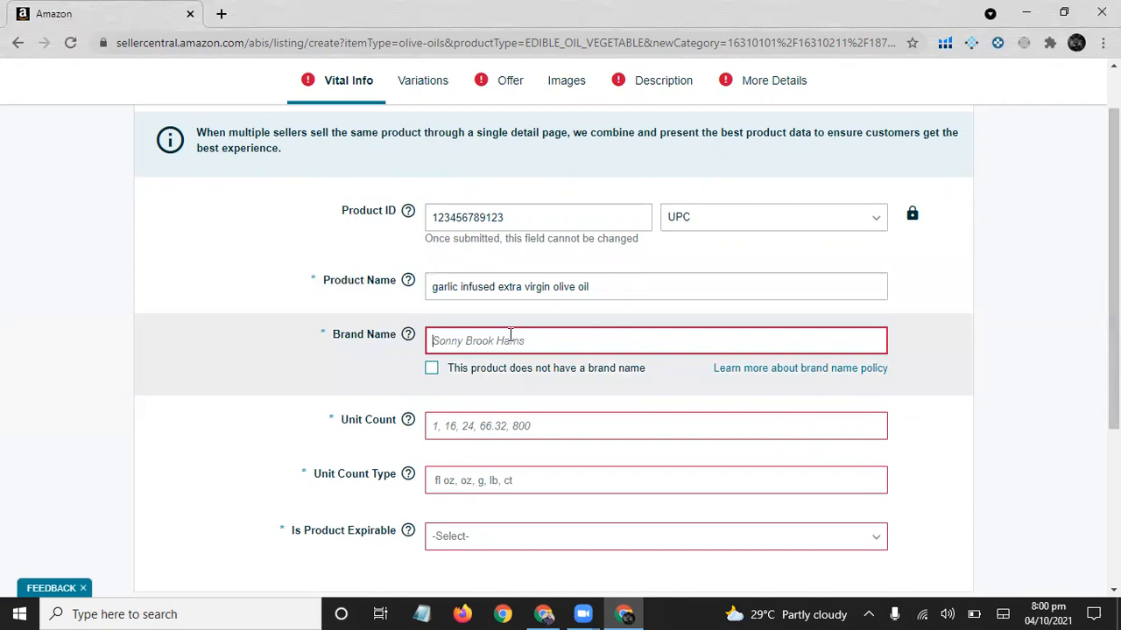
pyautogui.write('Acosta oils')
# - Set the unit count to 1, the unit count type to Fl Oz and the product expirable option to No
pyautogui.scroll(-2, 510, 336)
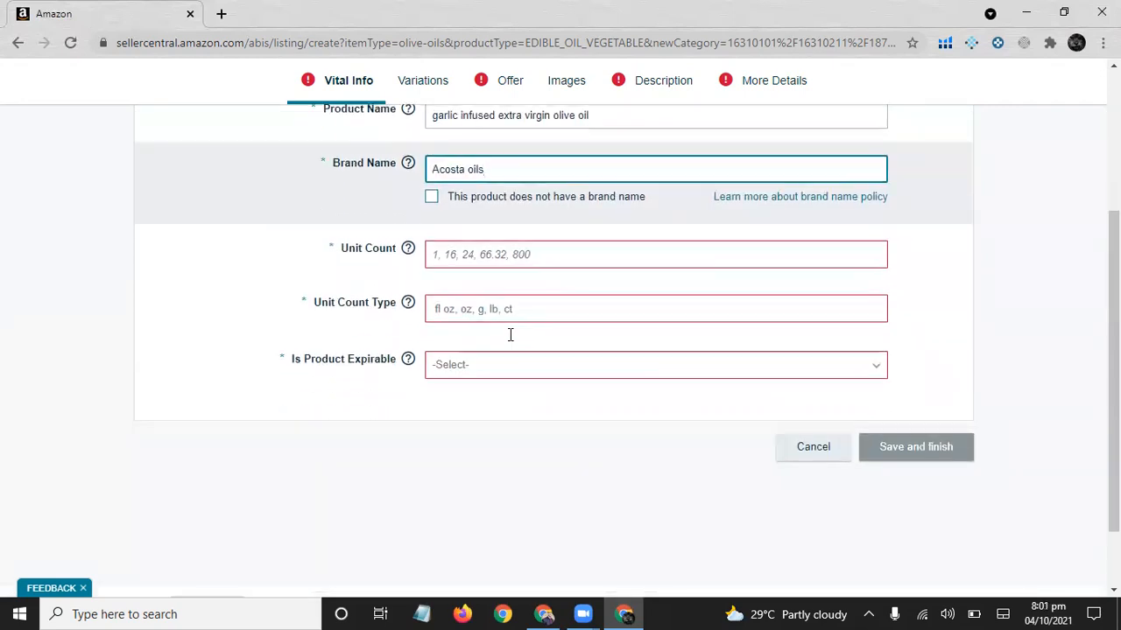
pyautogui.click(480, 254)
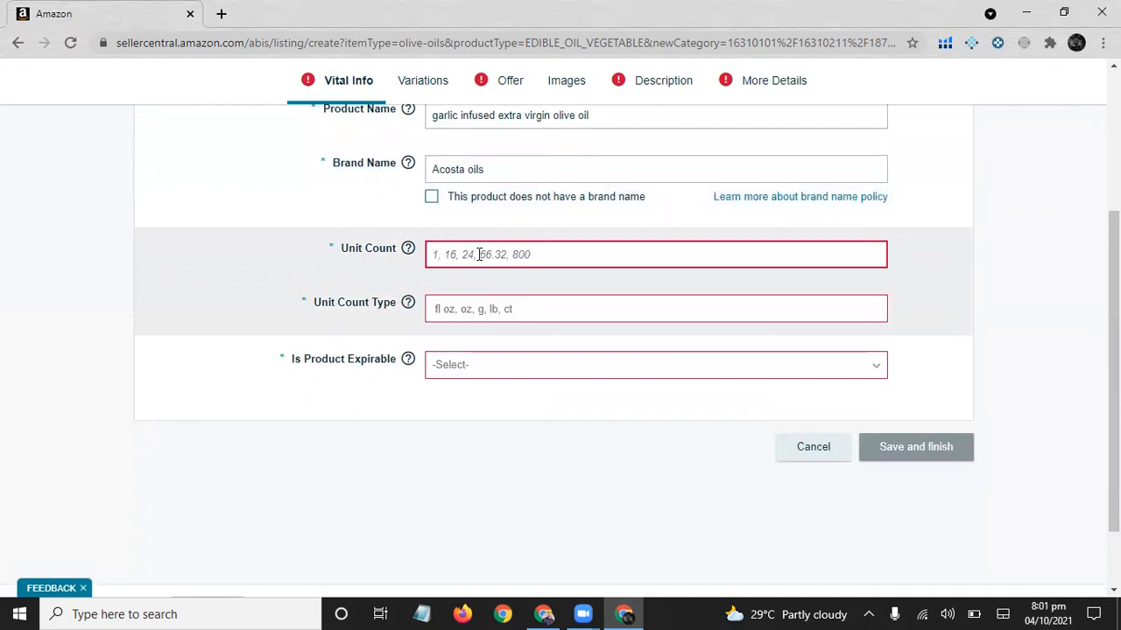
pyautogui.write('1')
pyautogui.click(475, 310)
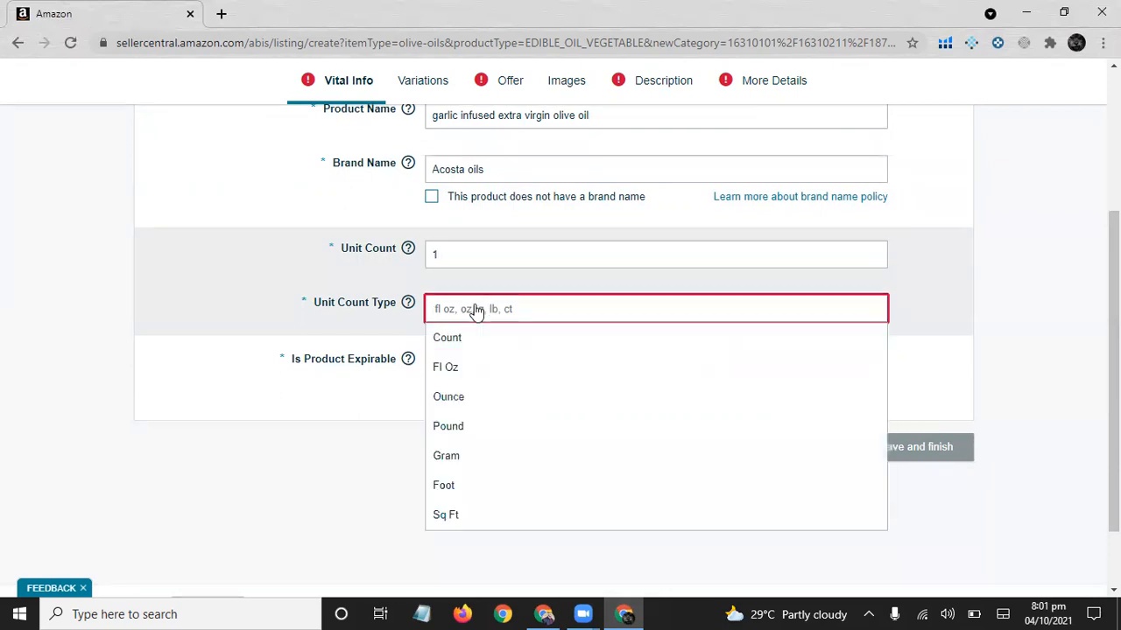
pyautogui.click(497, 381)
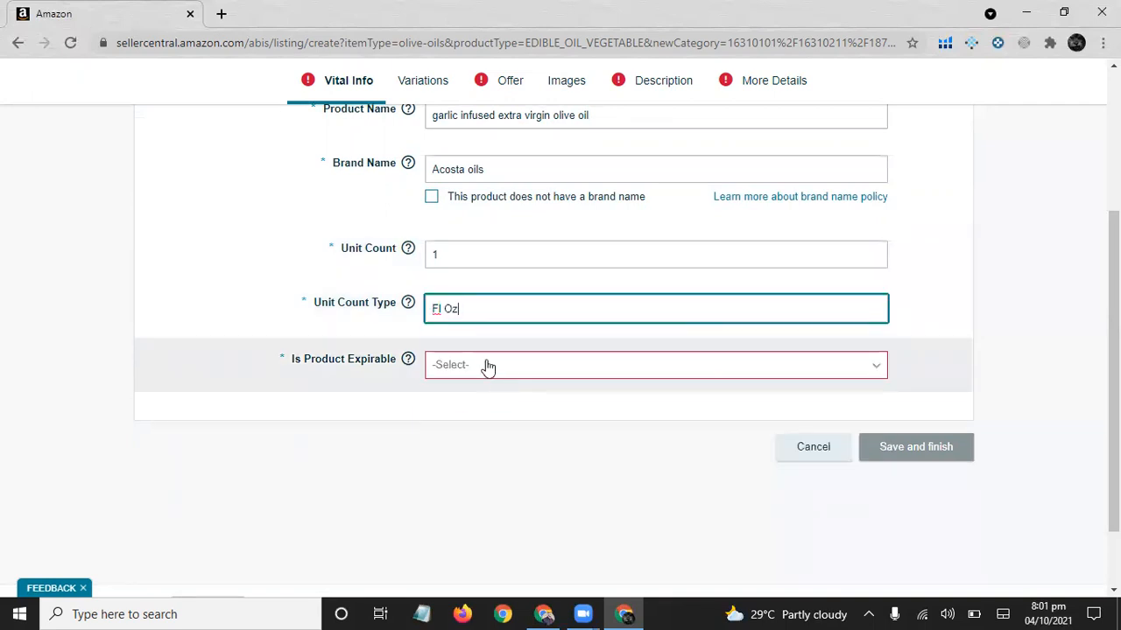
pyautogui.click(487, 367)
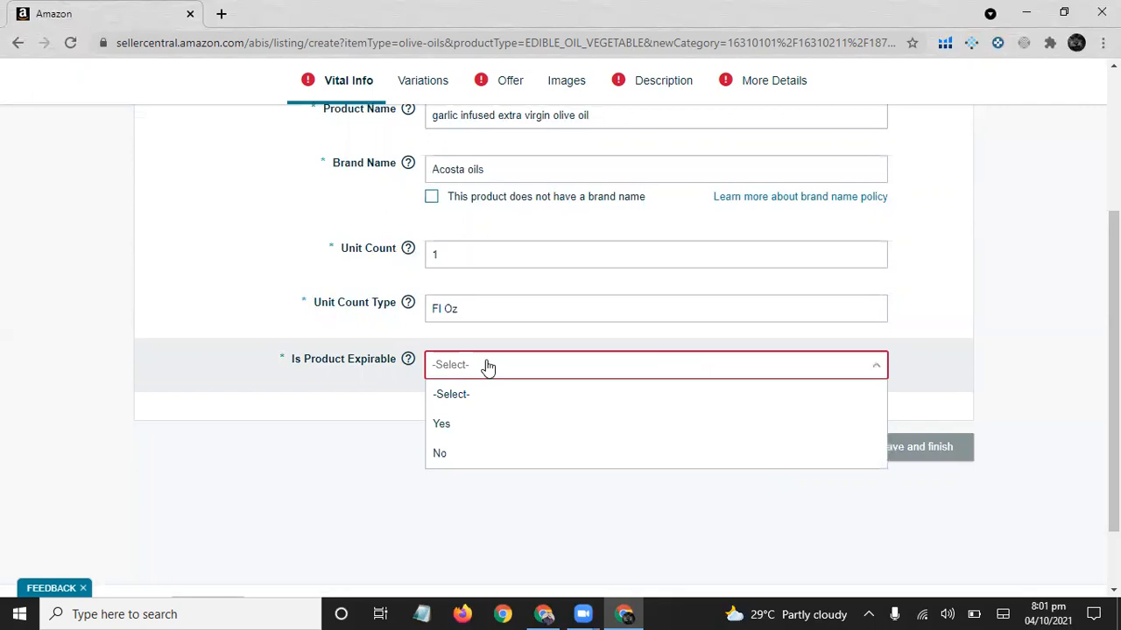
pyautogui.click(487, 454)
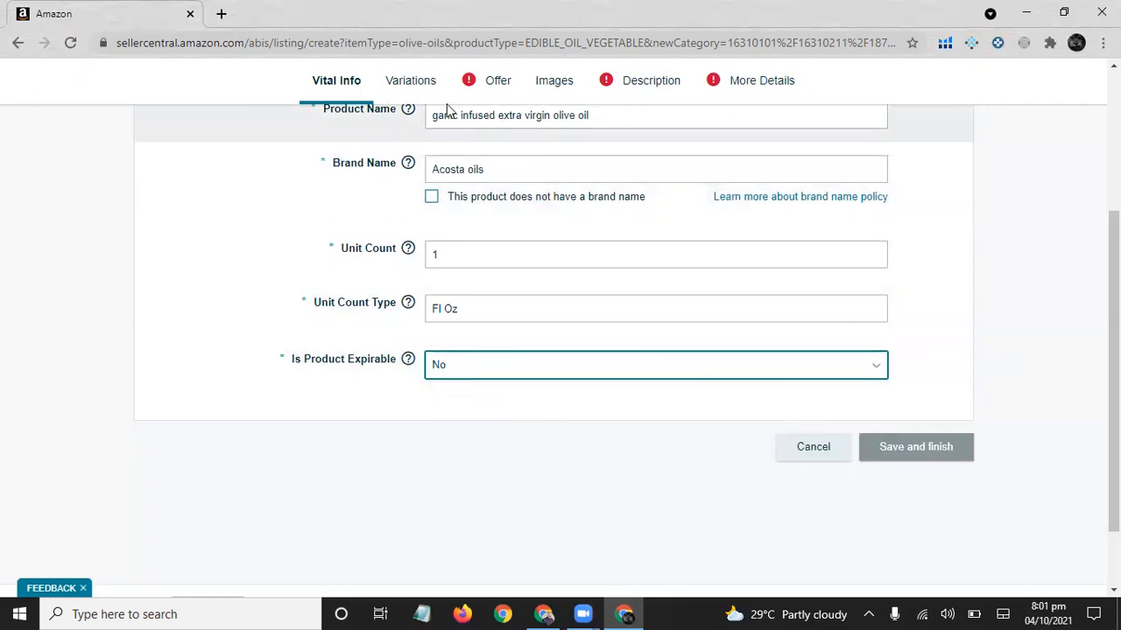
# - In the listing's offer details, set the standard price to USD 14.99 and the quantity to 40
pyautogui.click(418, 88)
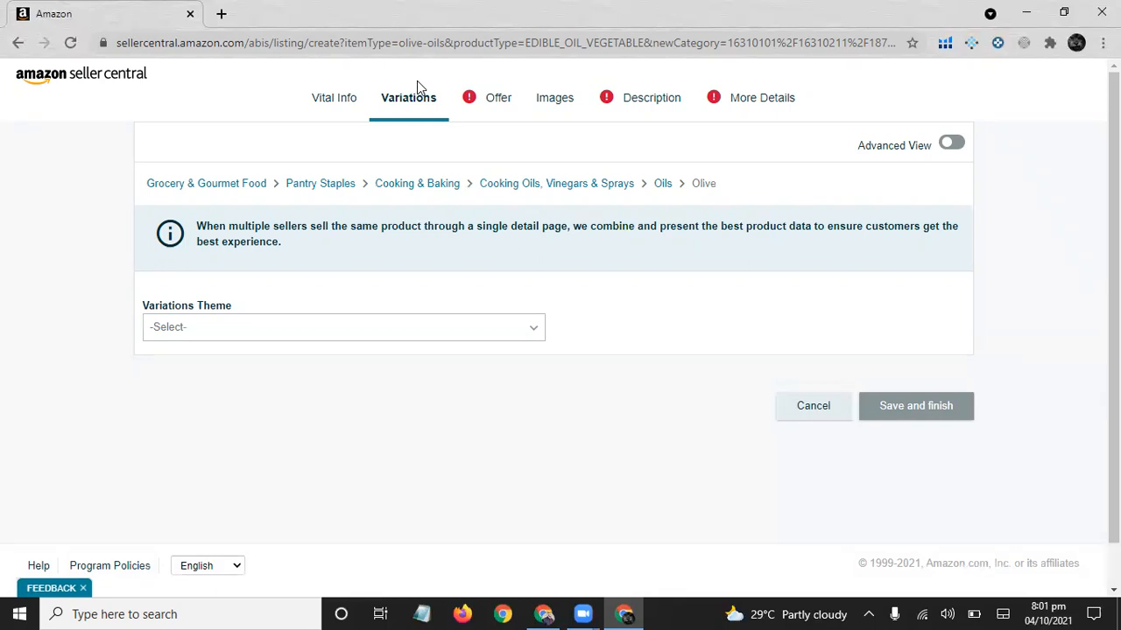
pyautogui.click(477, 108)
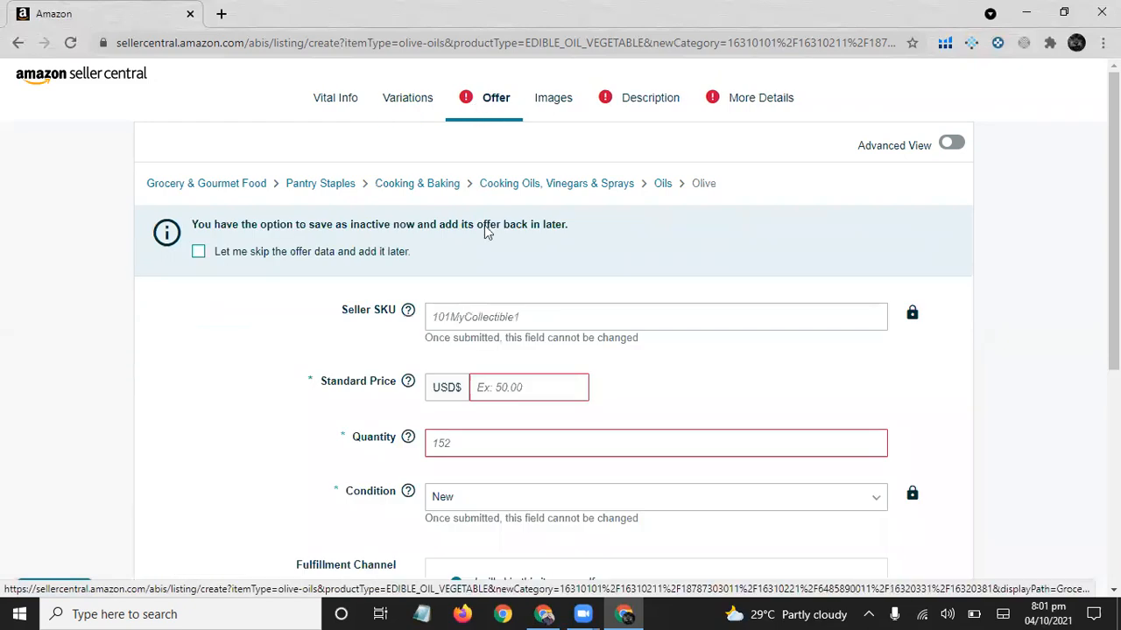
pyautogui.click(497, 309)
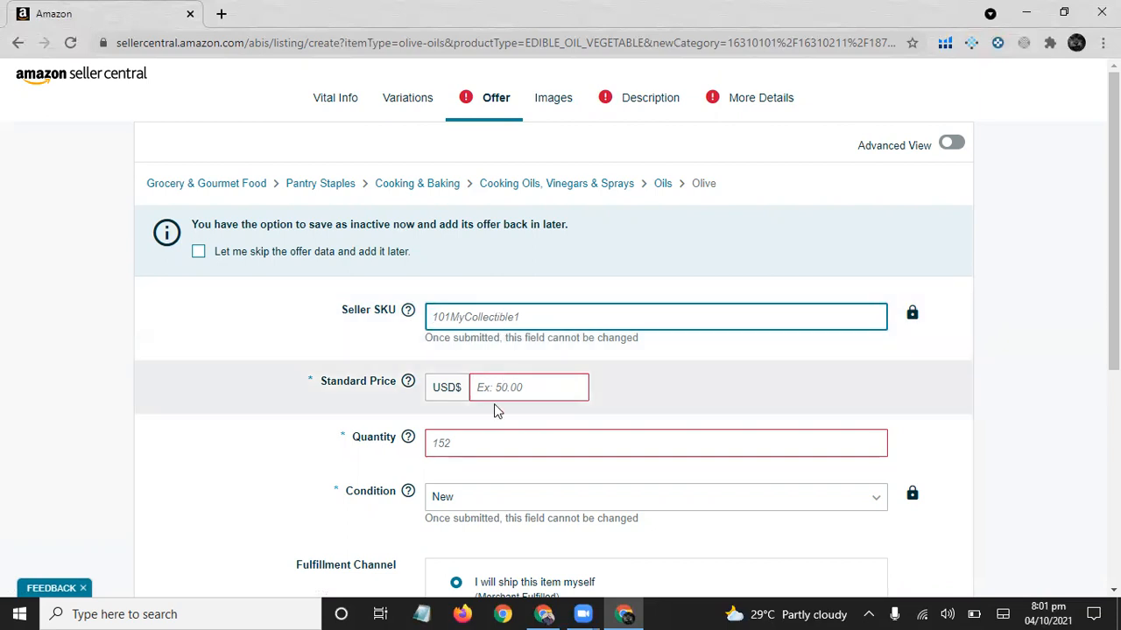
pyautogui.click(495, 397)
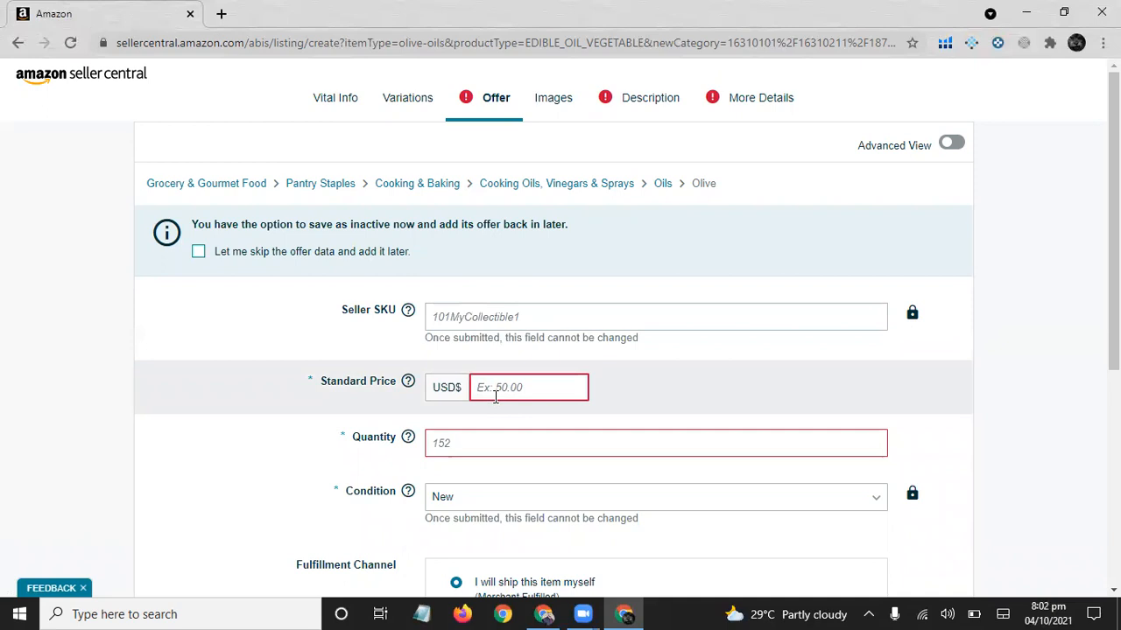
pyautogui.write('14.99')
pyautogui.click(498, 448)
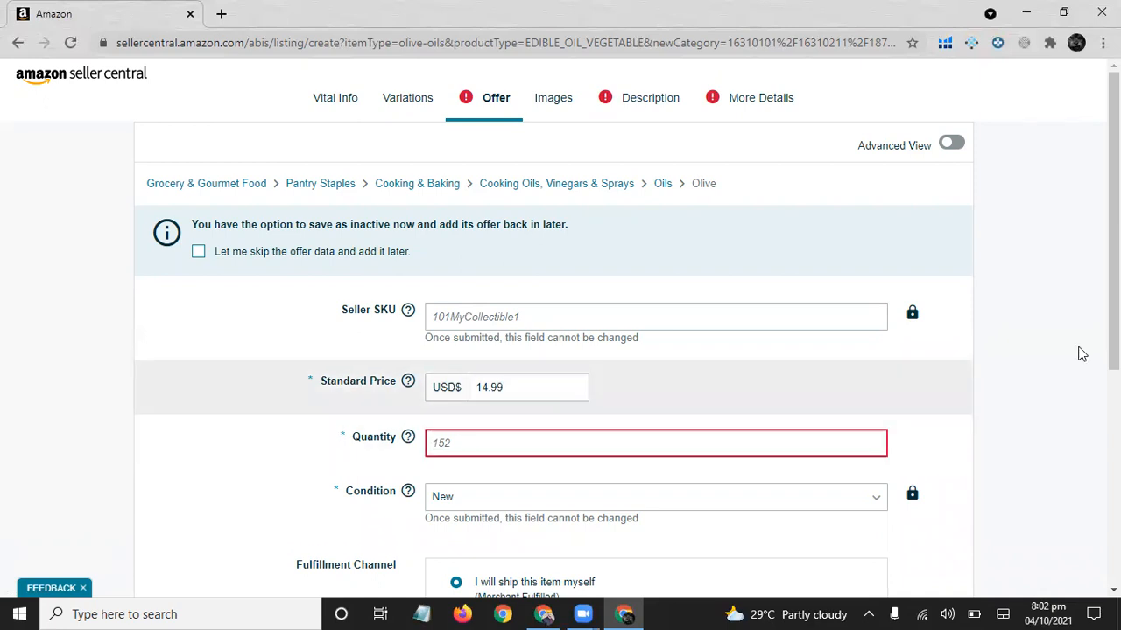
pyautogui.scroll(-2, 560, 350)
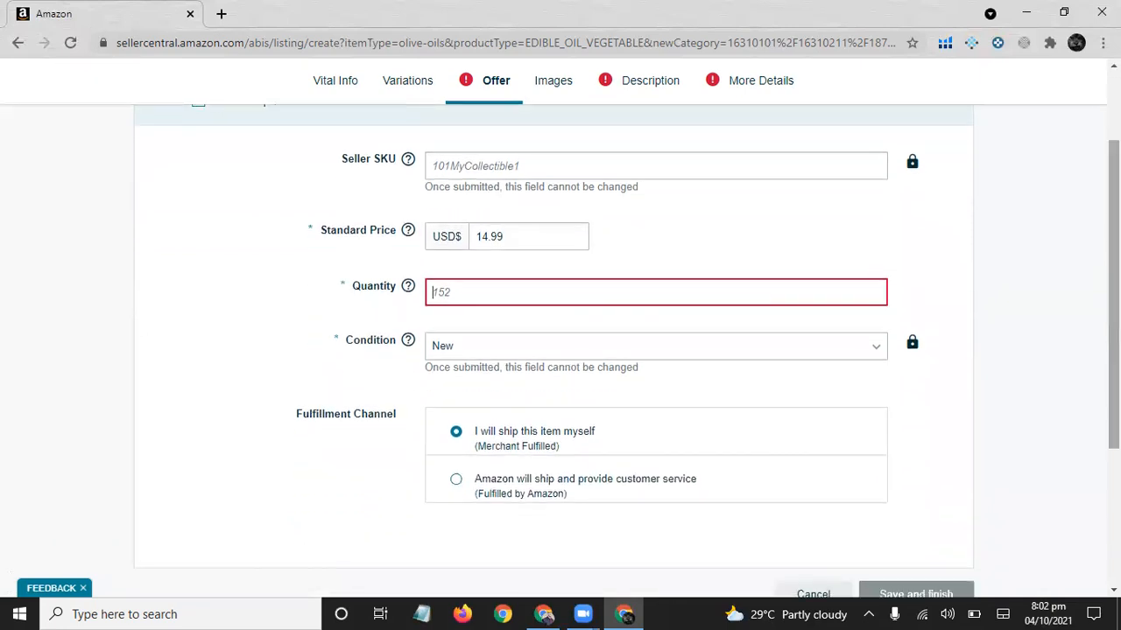
pyautogui.write('40')
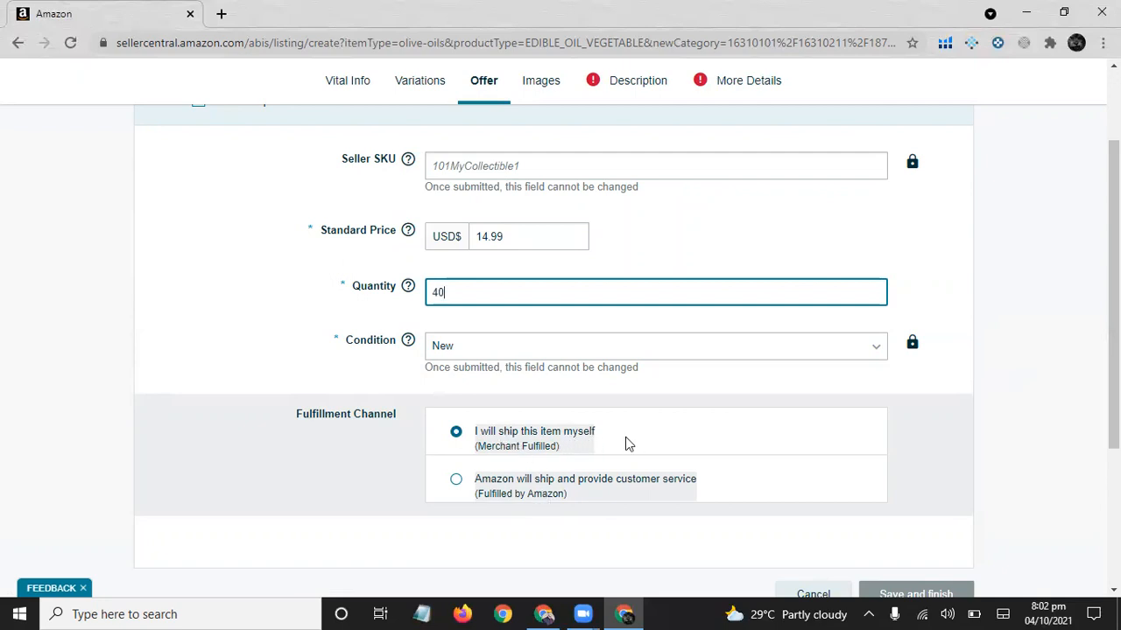
# - View the listing's image upload slots, and enter "its extra virgin olive oil" as the product description
pyautogui.click(550, 88)
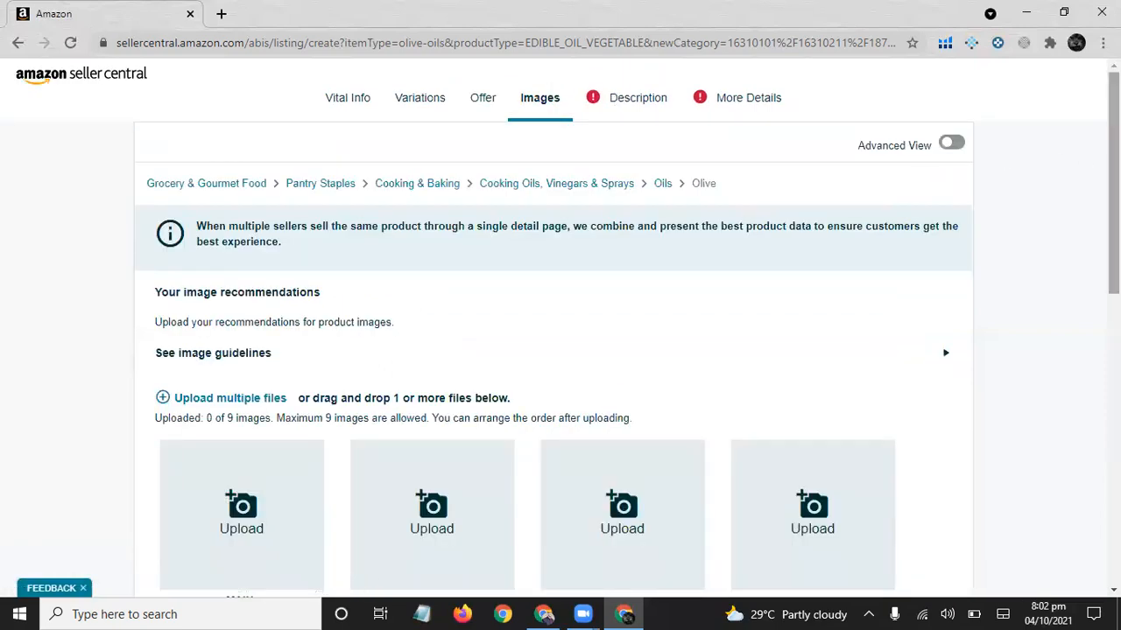
pyautogui.scroll(-2, 1112, 263)
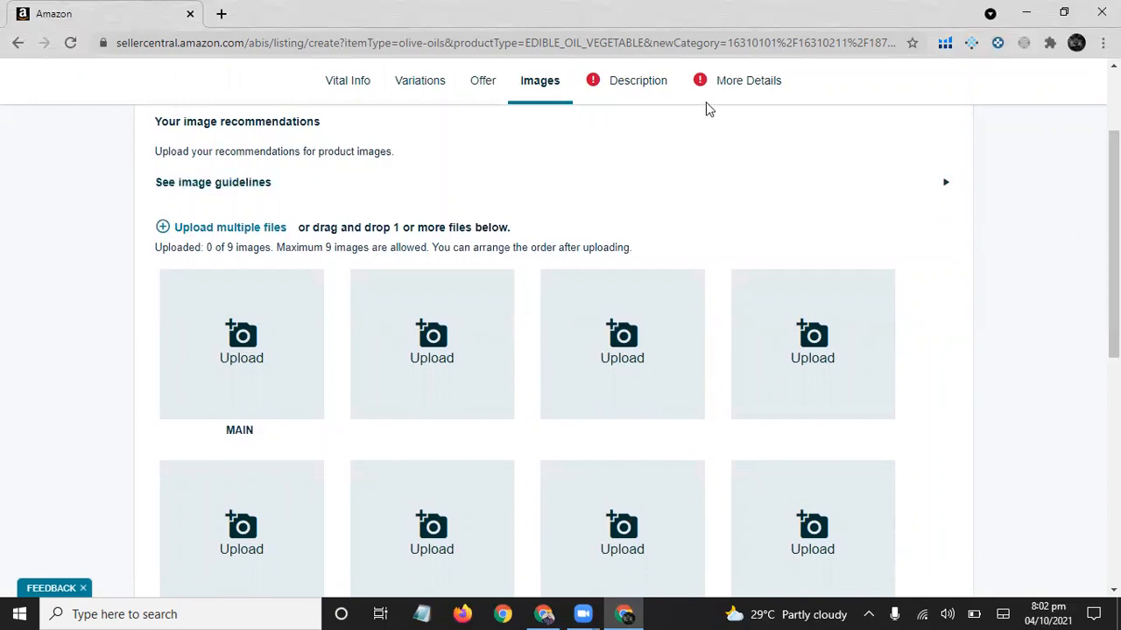
pyautogui.click(642, 86)
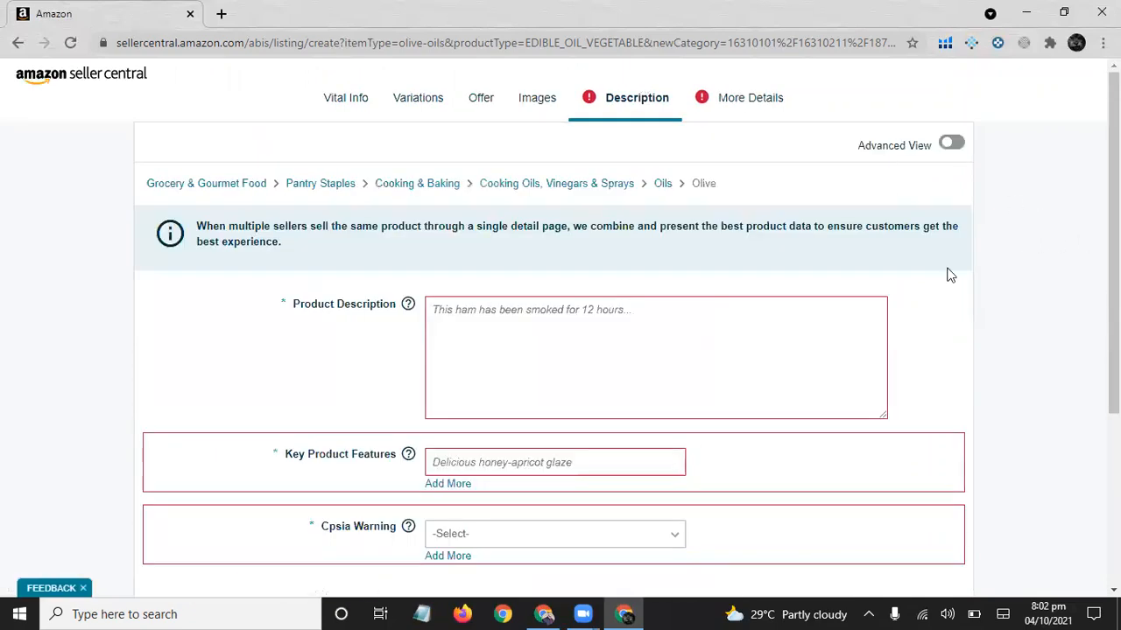
pyautogui.click(538, 373)
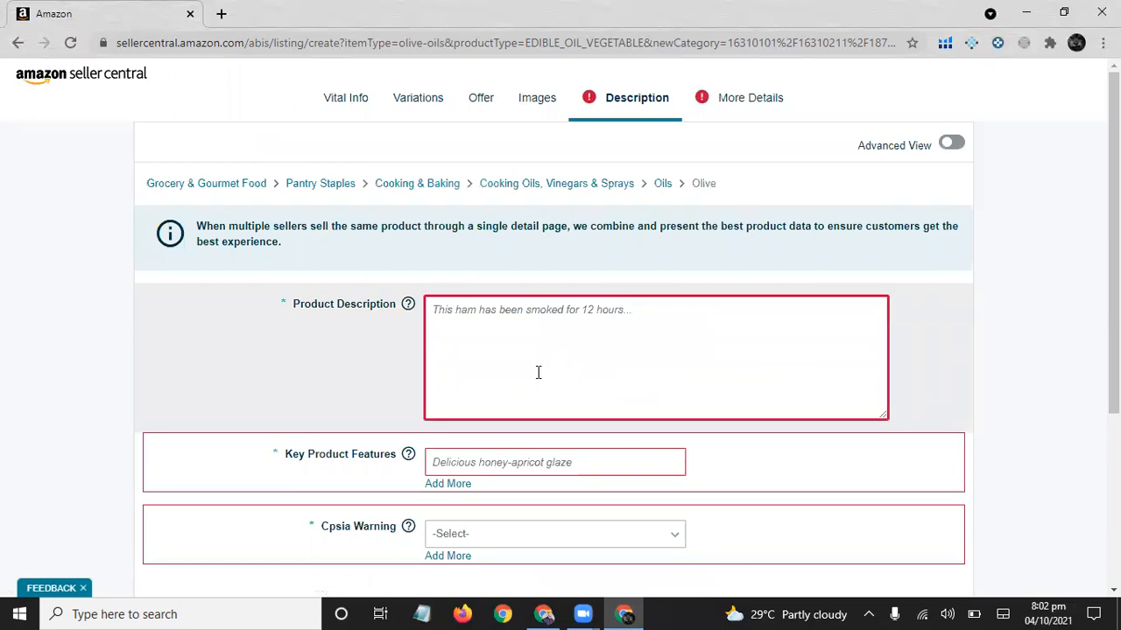
pyautogui.write('it')
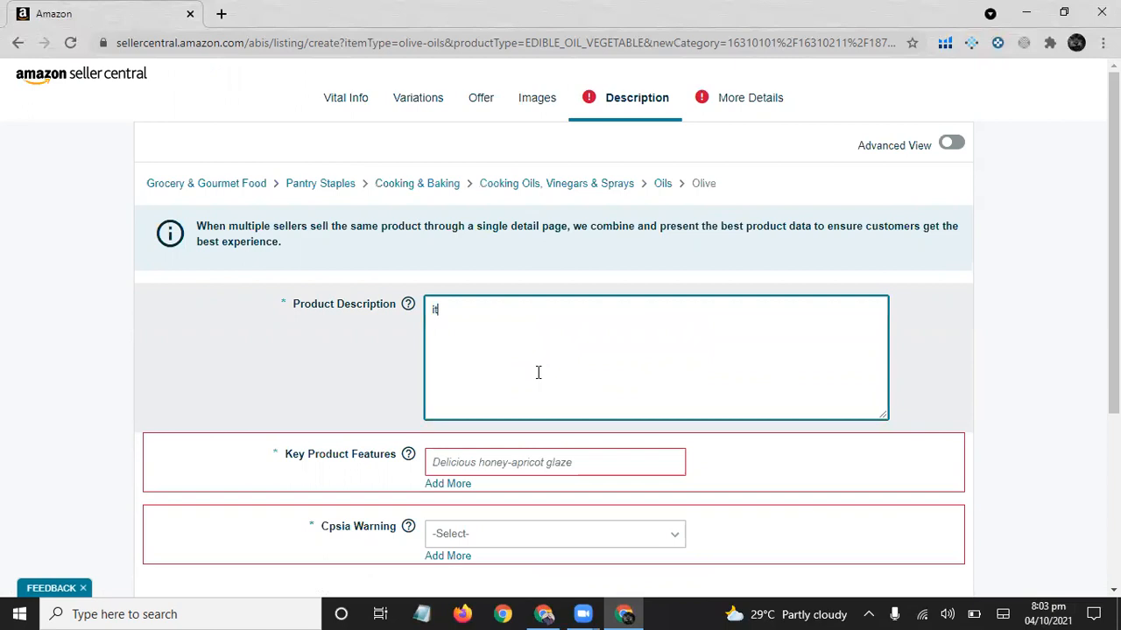
pyautogui.write('s extra virgin olive oil')
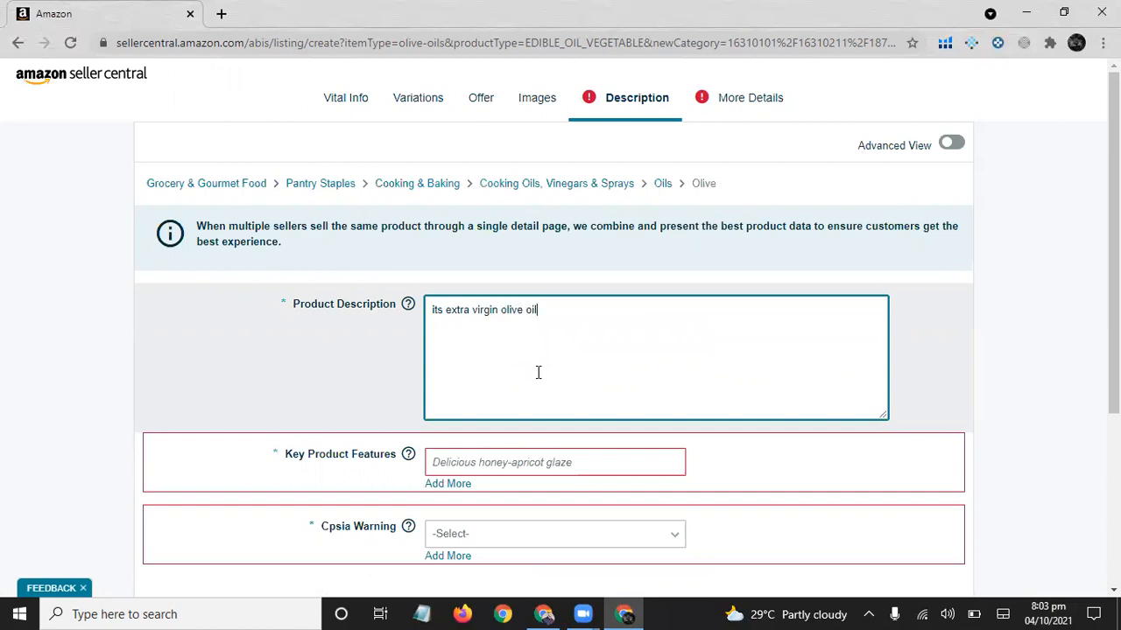
# - Add two key product features to the listing: "garlic oil" and "good food"
pyautogui.click(512, 464)
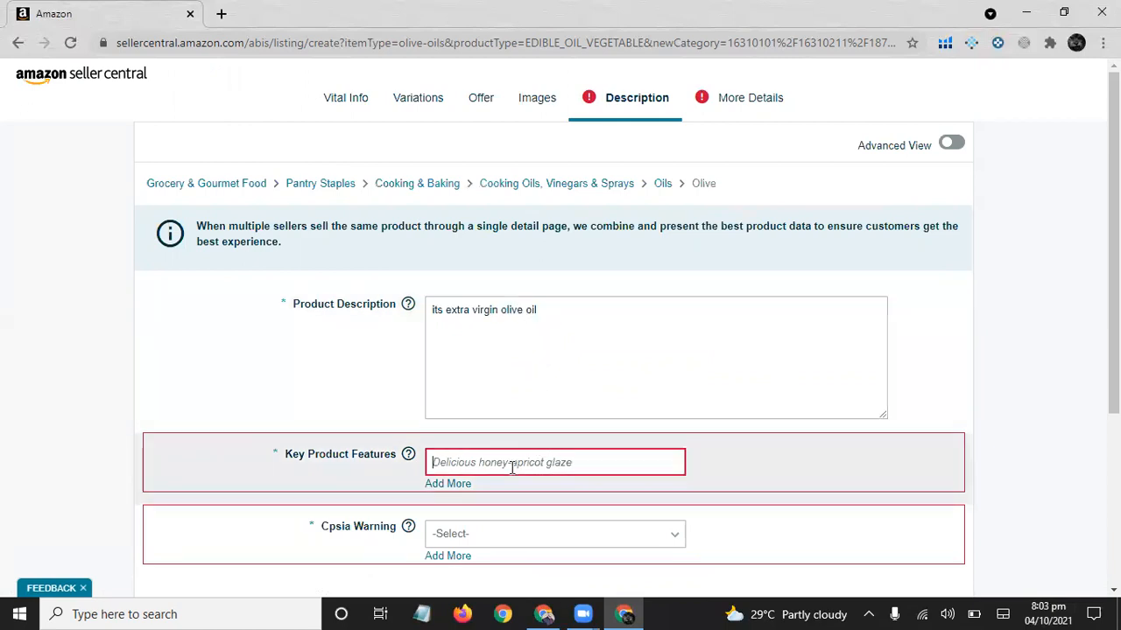
pyautogui.scroll(-2, 512, 468)
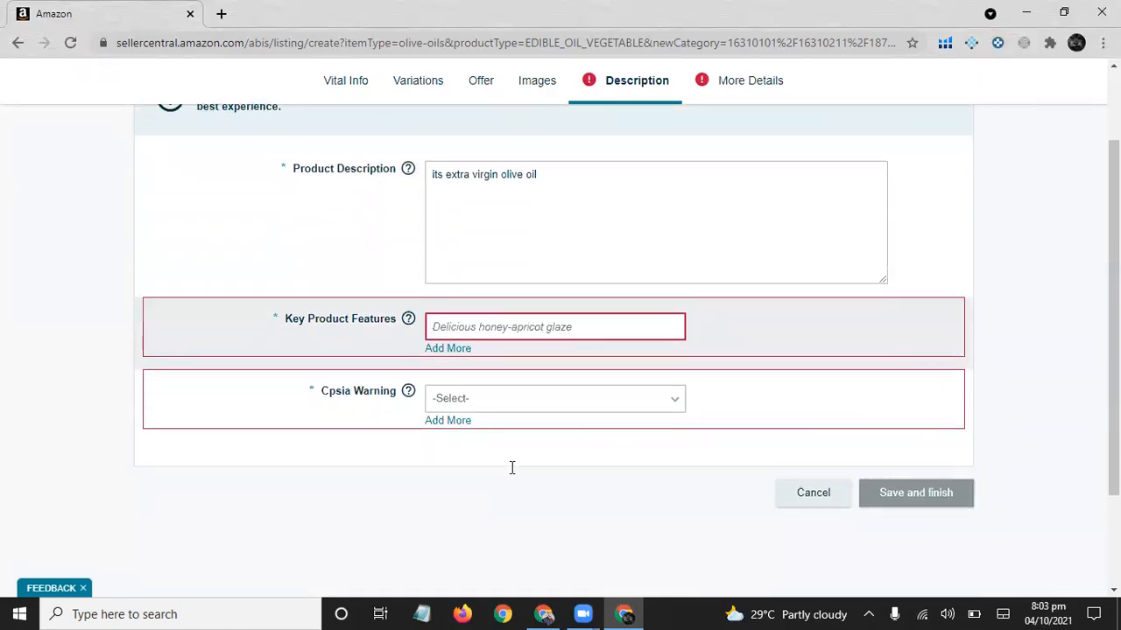
pyautogui.write('garl')
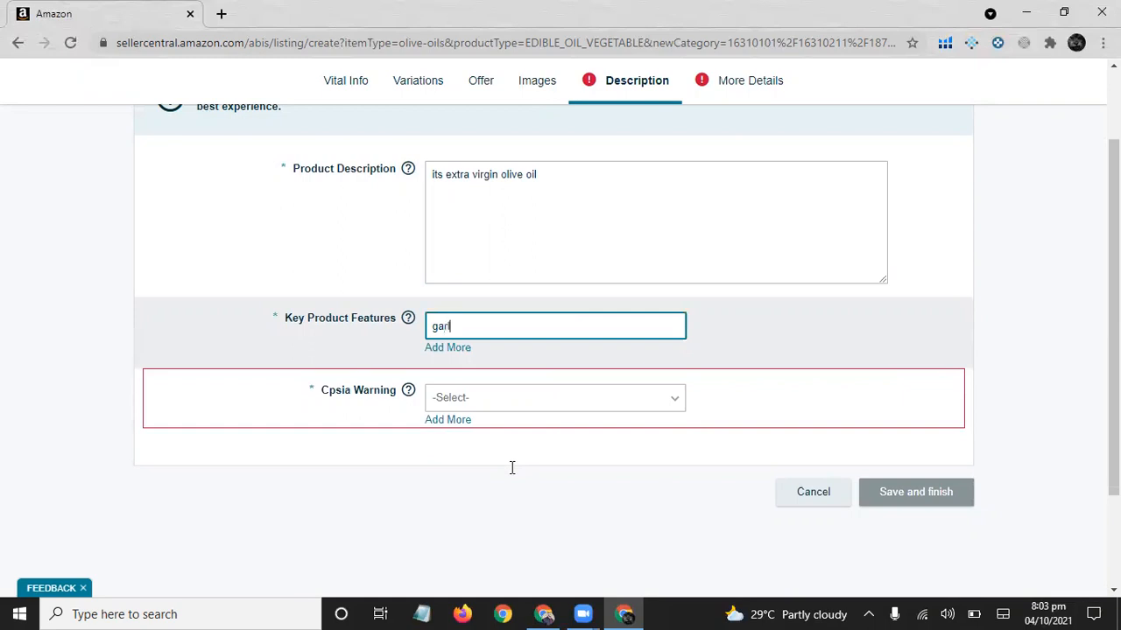
pyautogui.write('ic oil')
pyautogui.click(435, 349)
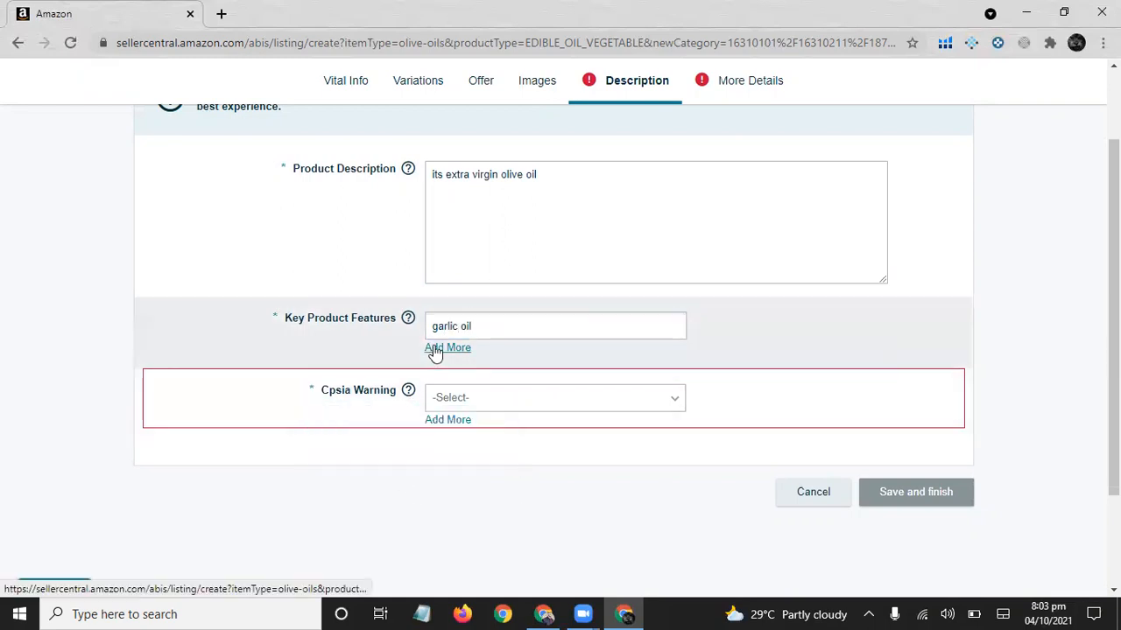
pyautogui.click(446, 356)
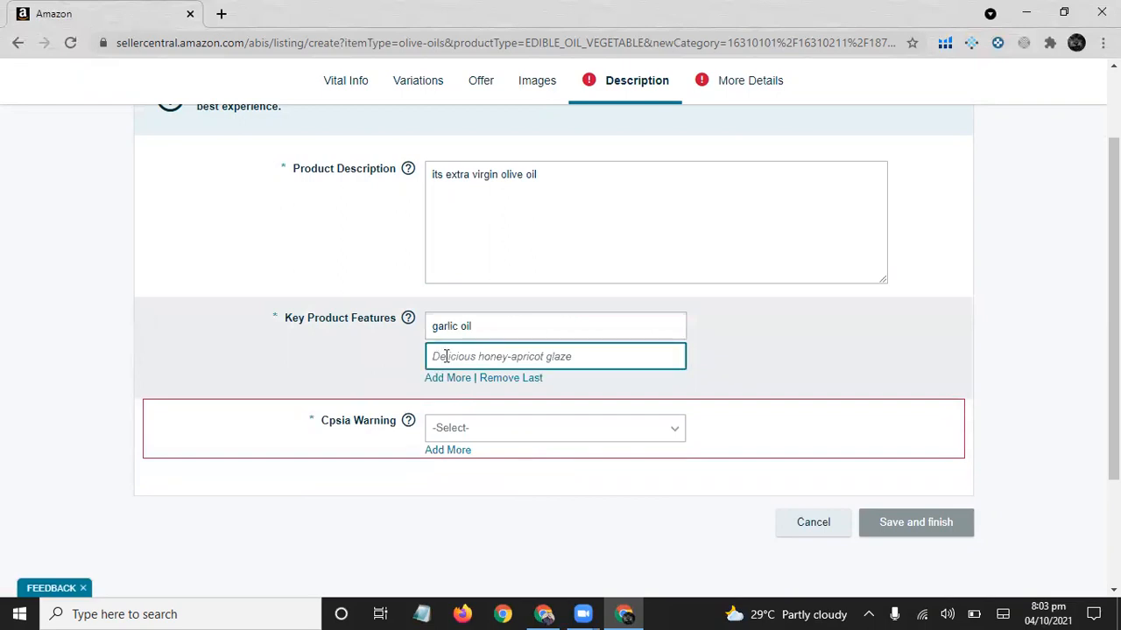
pyautogui.write('good ')
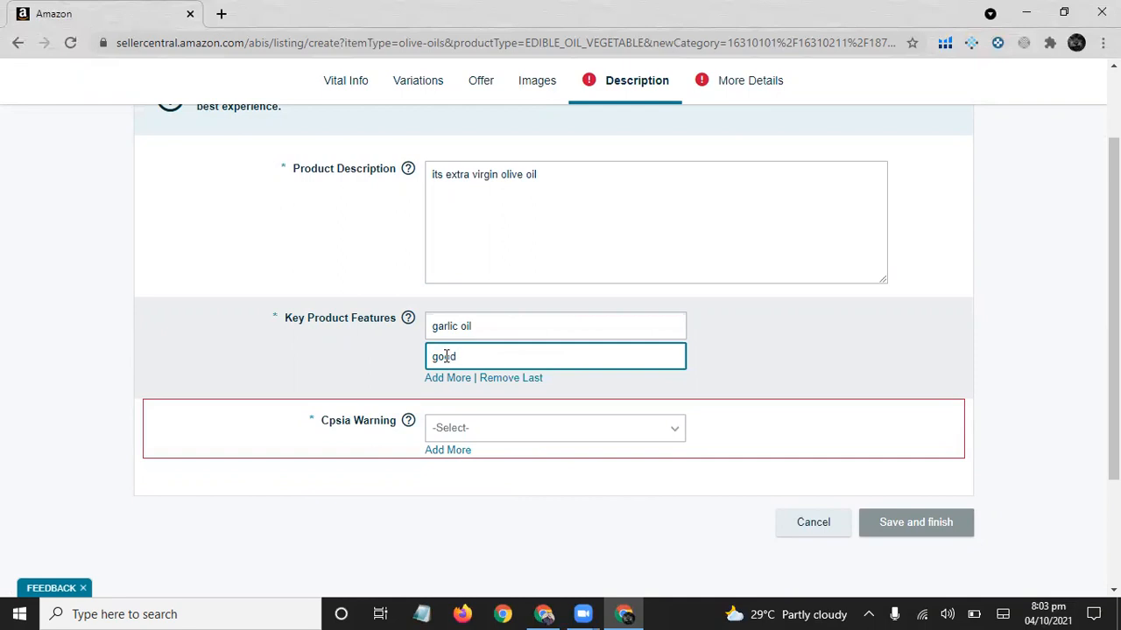
pyautogui.write('food')
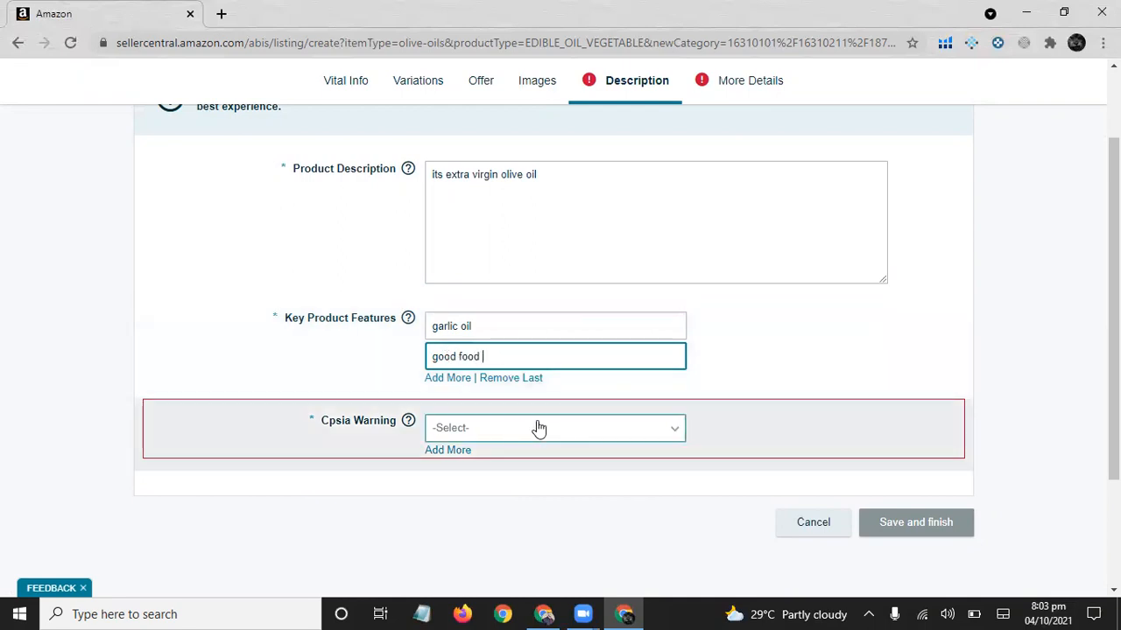
# - Set the listing's Cpsia warning to NoWarningApplicable
pyautogui.scroll(-1, 560, 323)
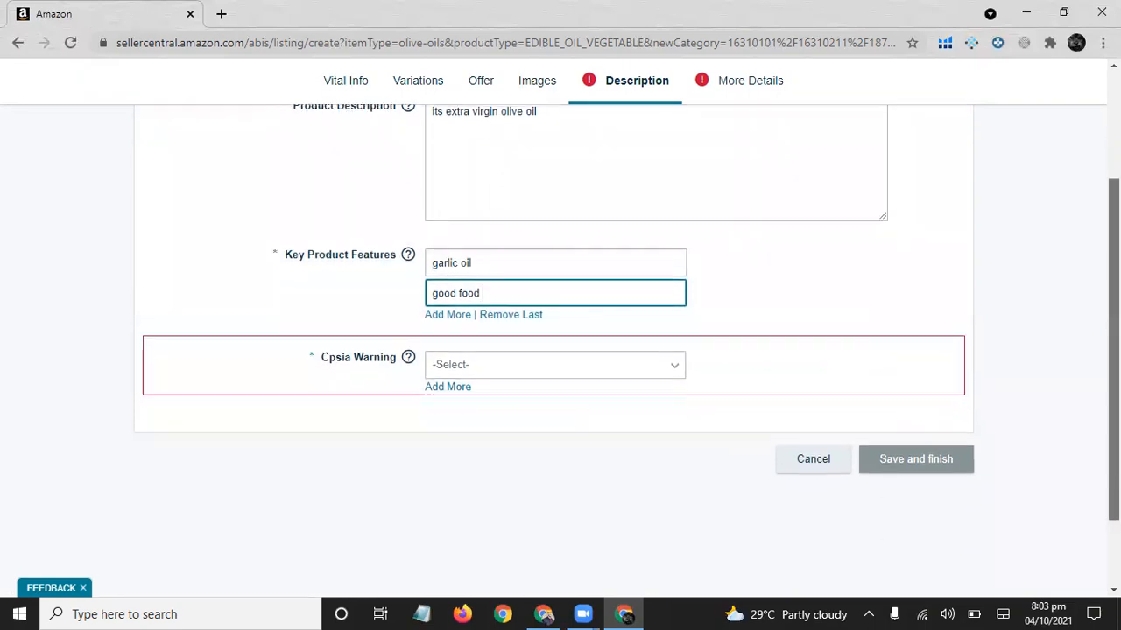
pyautogui.click(513, 376)
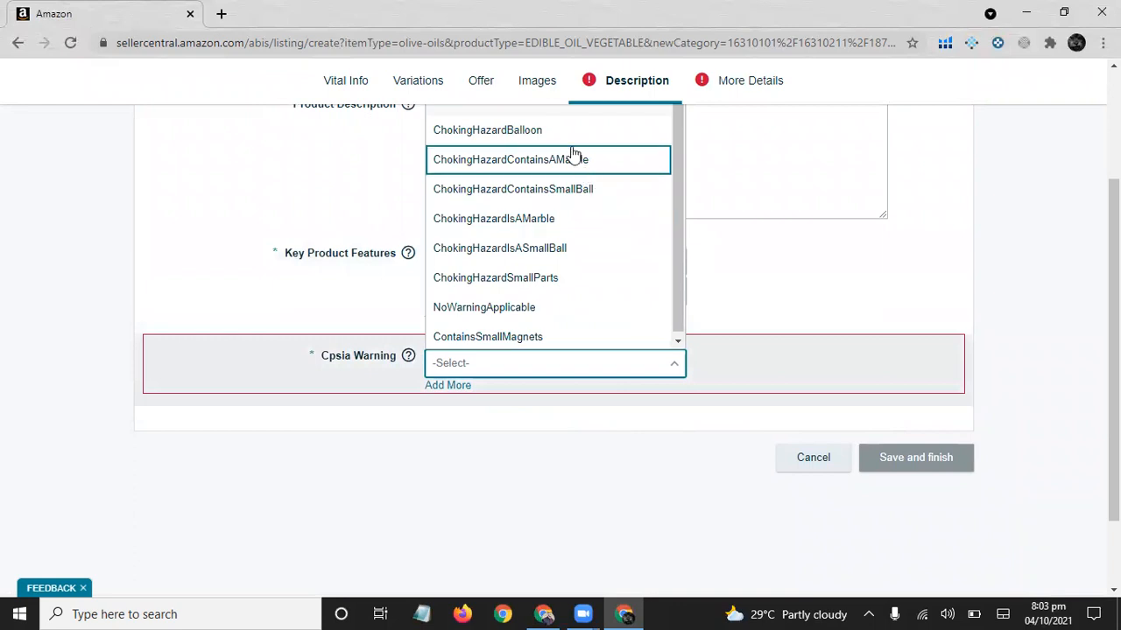
pyautogui.click(572, 311)
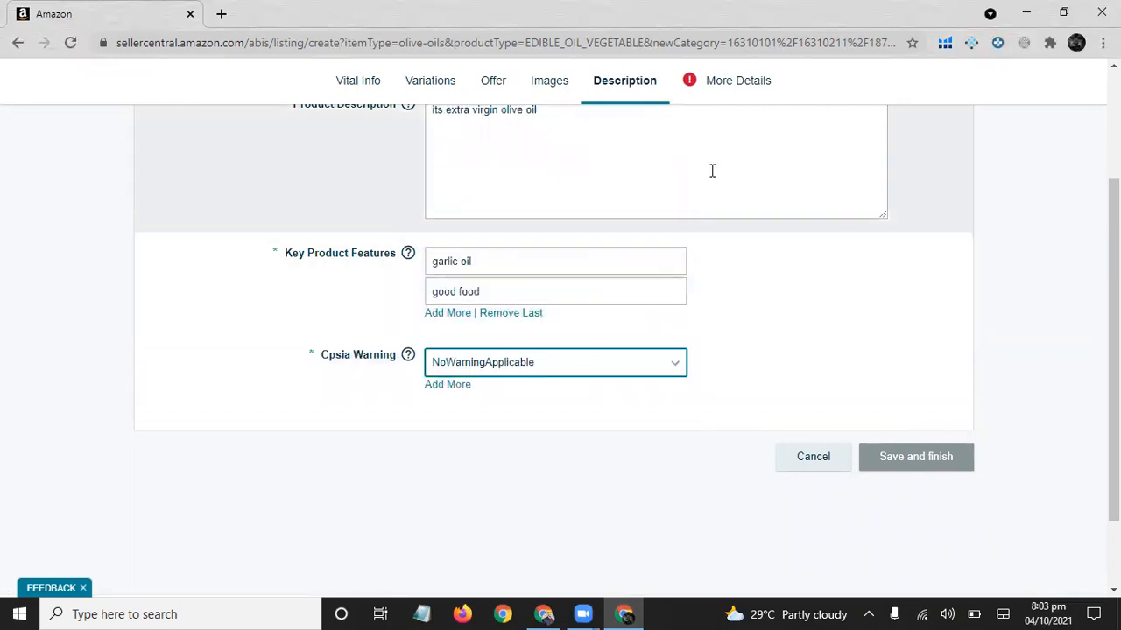
# - In the listing's additional details, enter "Acosta" as the manufacturer and 1 as the each unit count
pyautogui.click(722, 88)
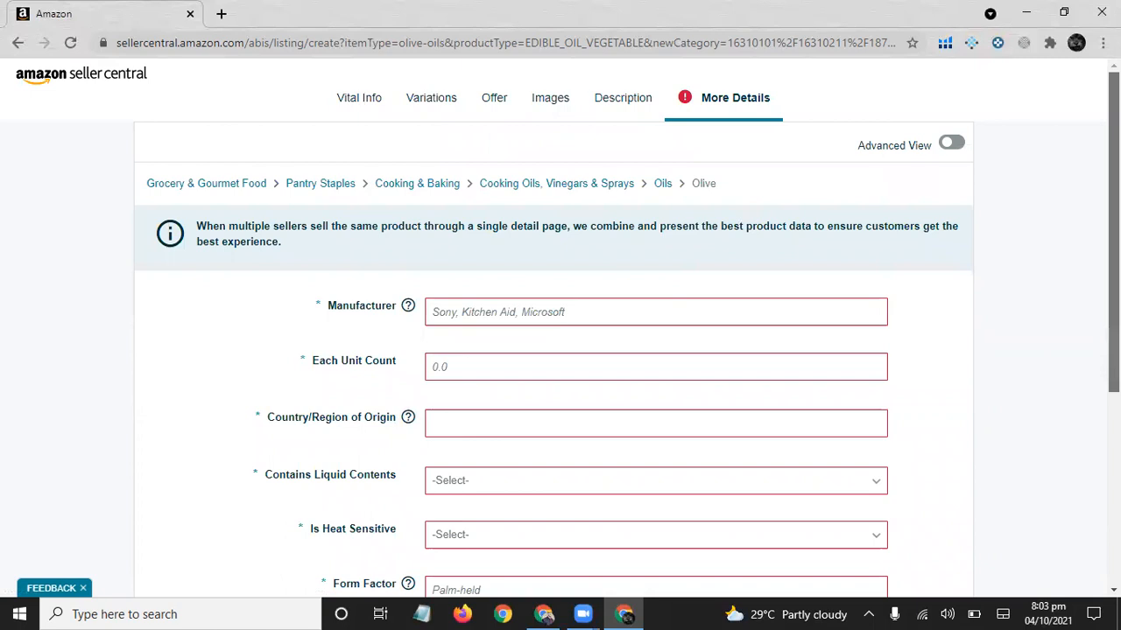
pyautogui.scroll(-1, 589, 178)
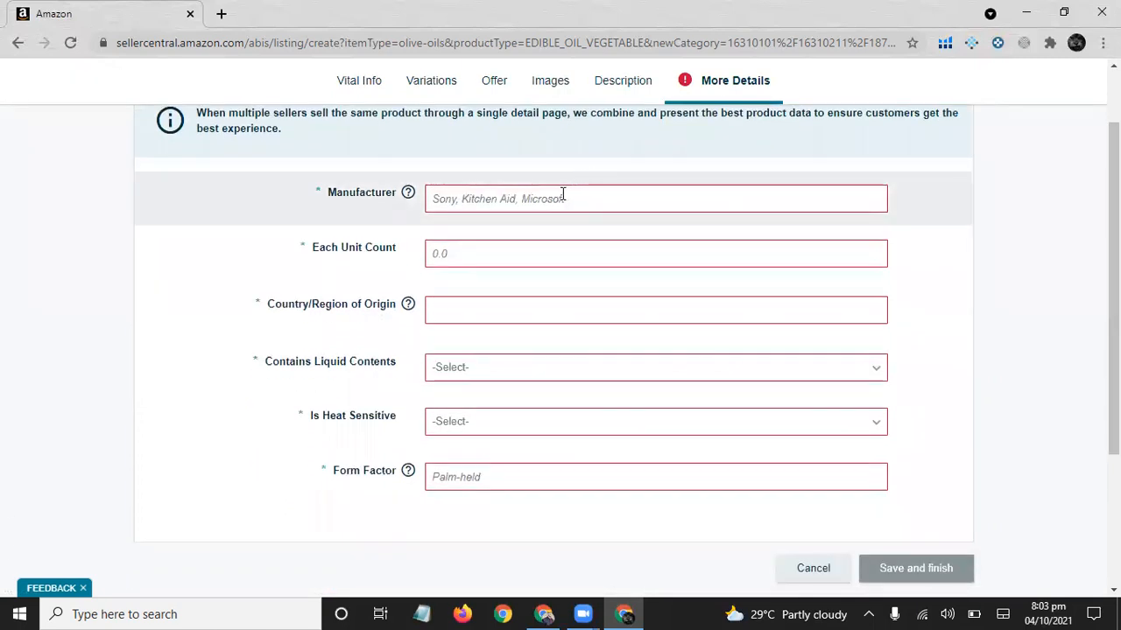
pyautogui.click(562, 194)
pyautogui.write('Acosta')
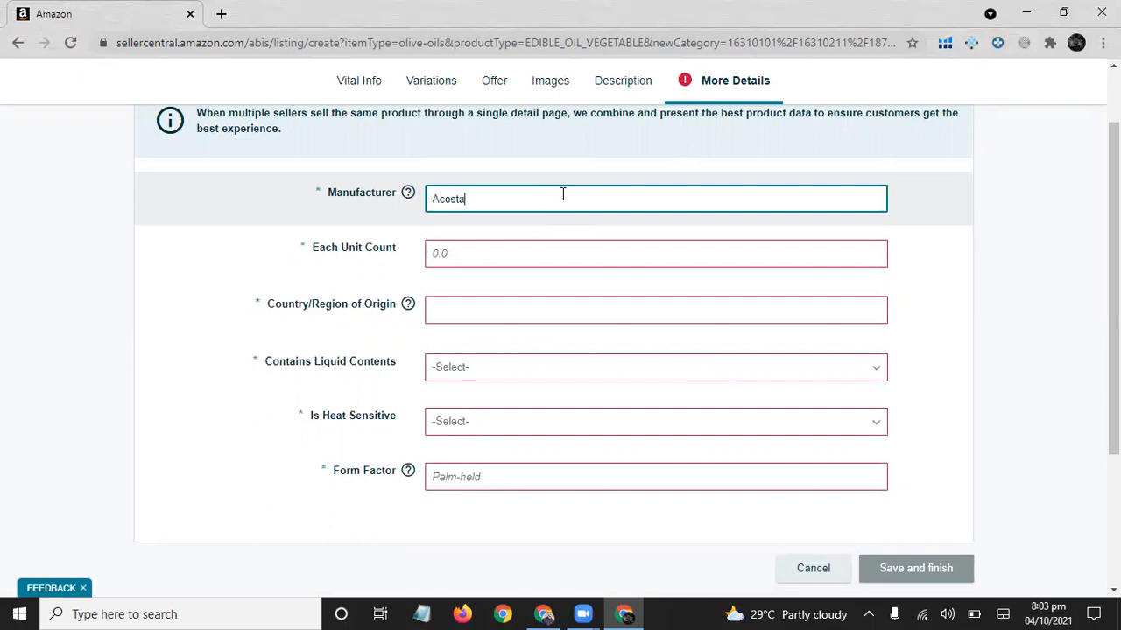
pyautogui.click(489, 252)
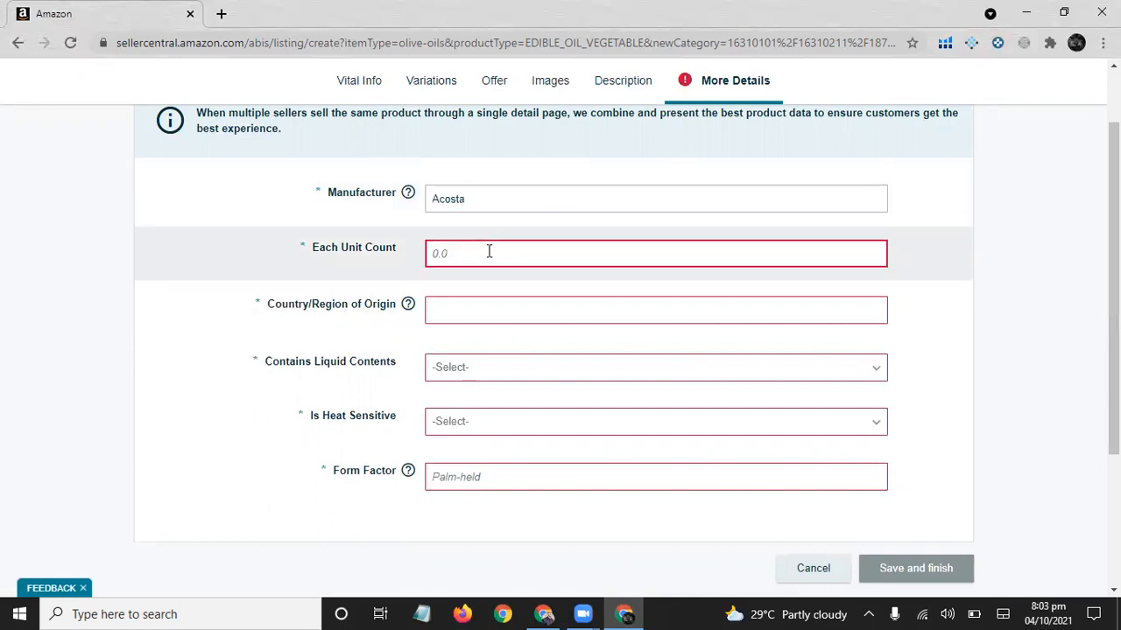
pyautogui.write('1')
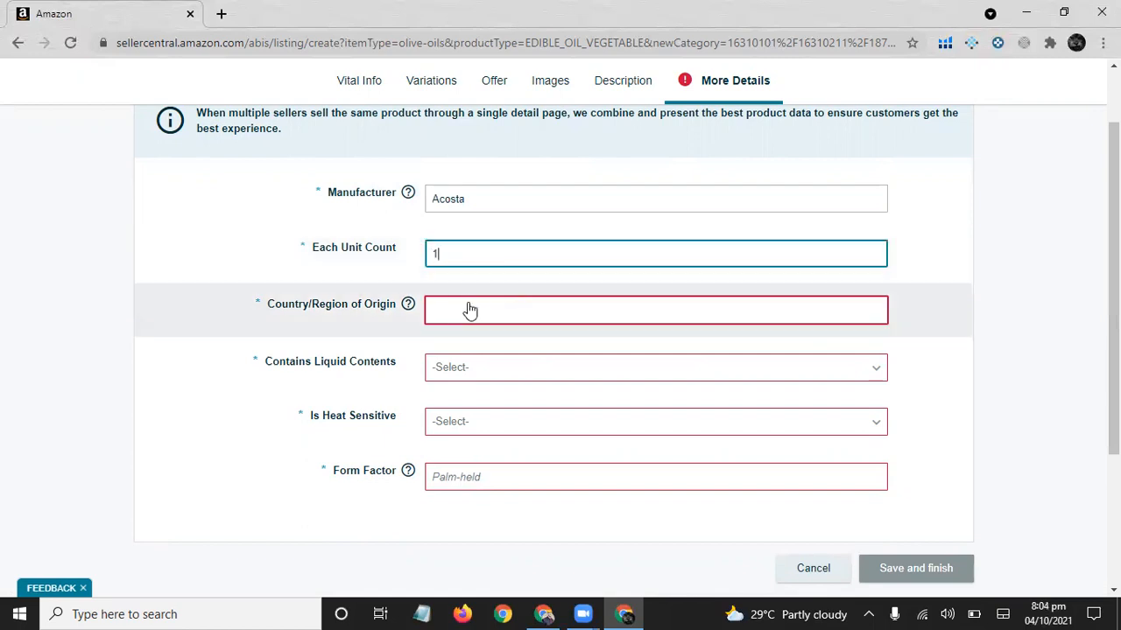
# - Set the product's country/region of origin to United States
pyautogui.click(470, 310)
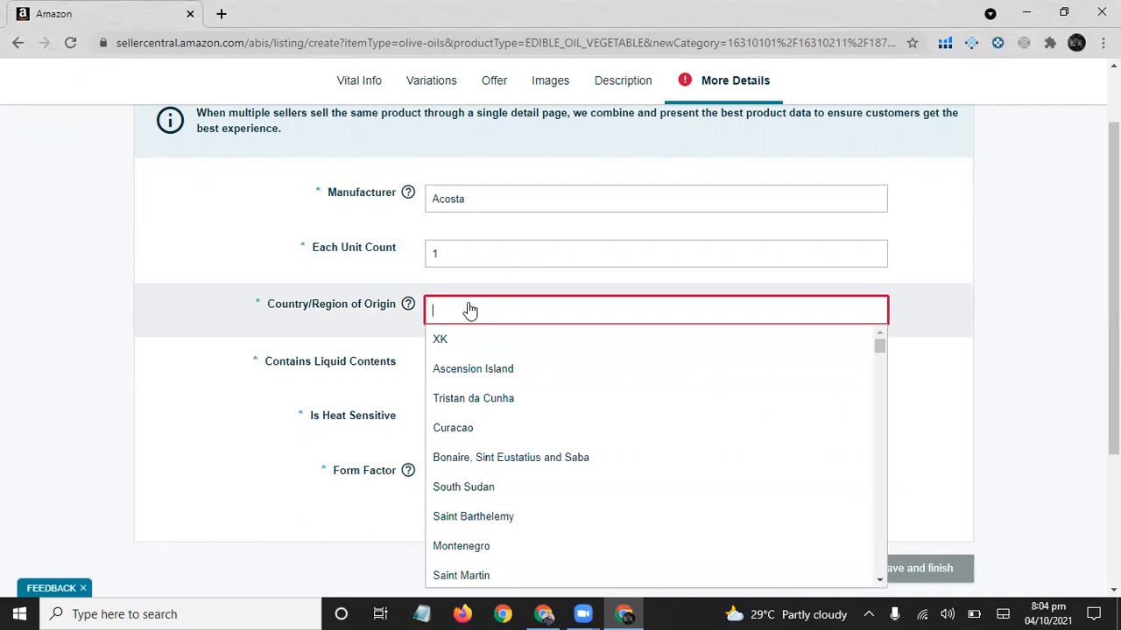
pyautogui.write('unit')
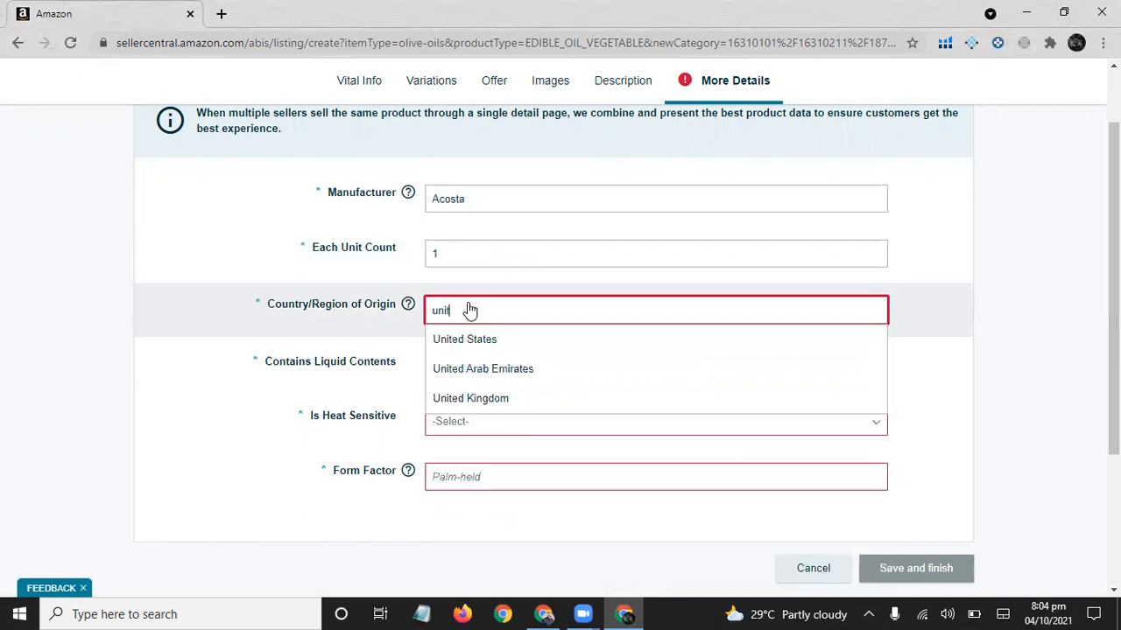
pyautogui.write('es')
pyautogui.press('BackSpace')
pyautogui.click(480, 343)
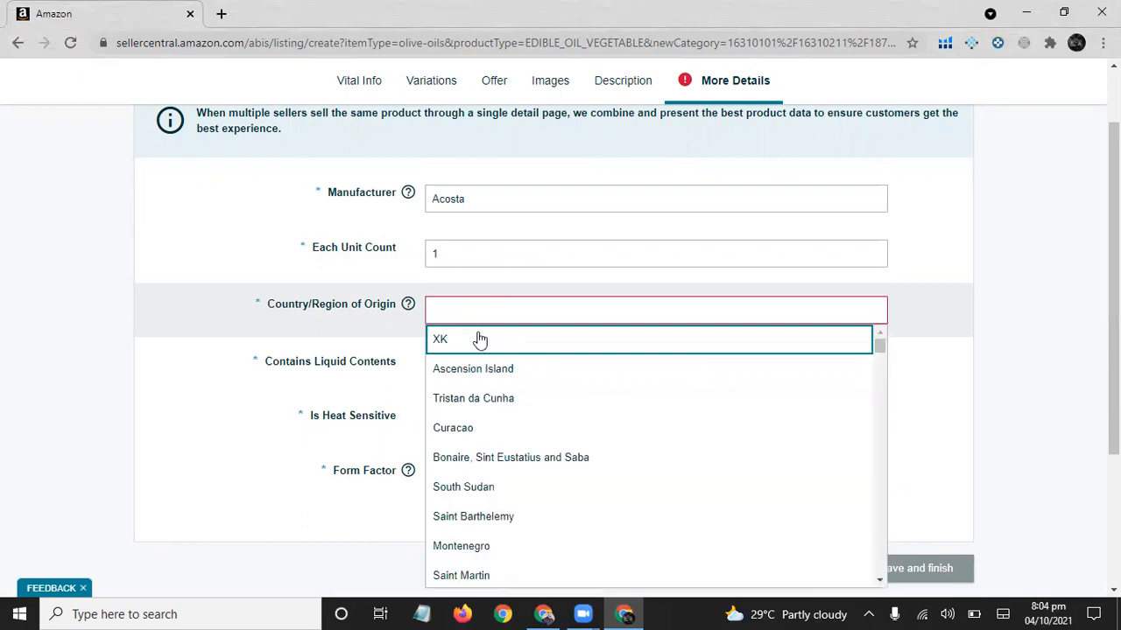
pyautogui.write('united')
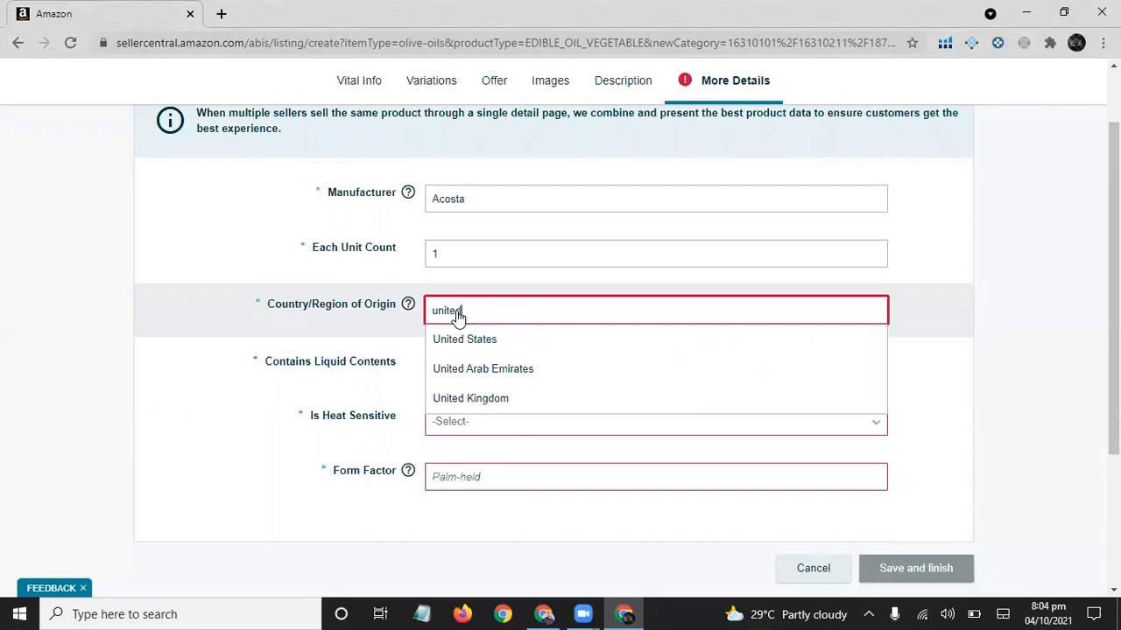
pyautogui.click(471, 337)
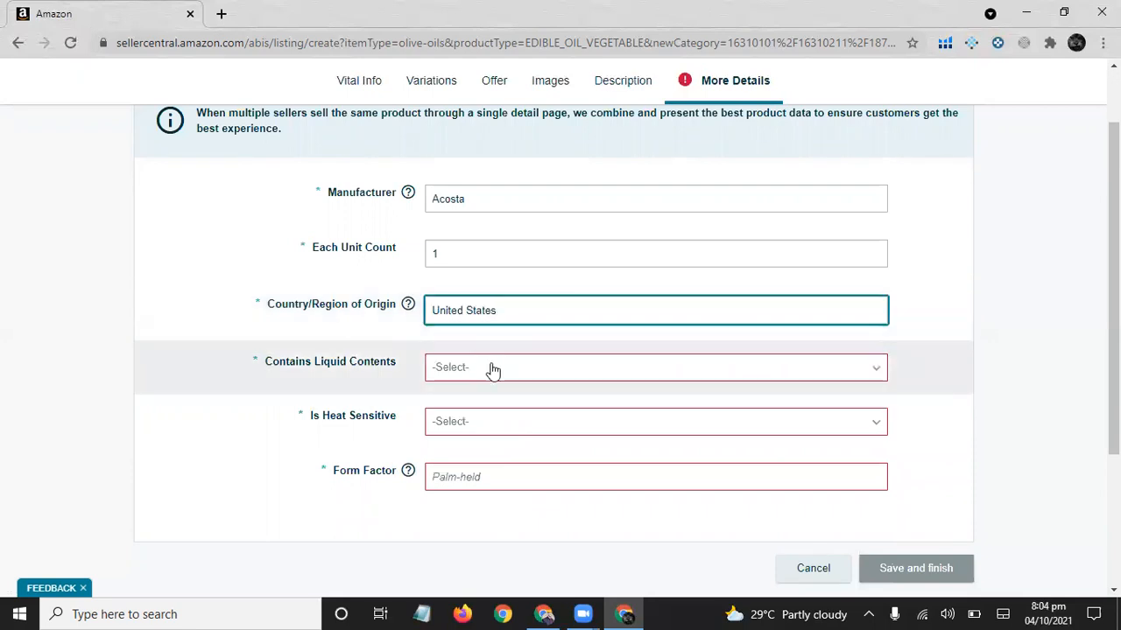
# - Set both the contains liquid contents and is heat sensitive options to Yes
pyautogui.click(490, 368)
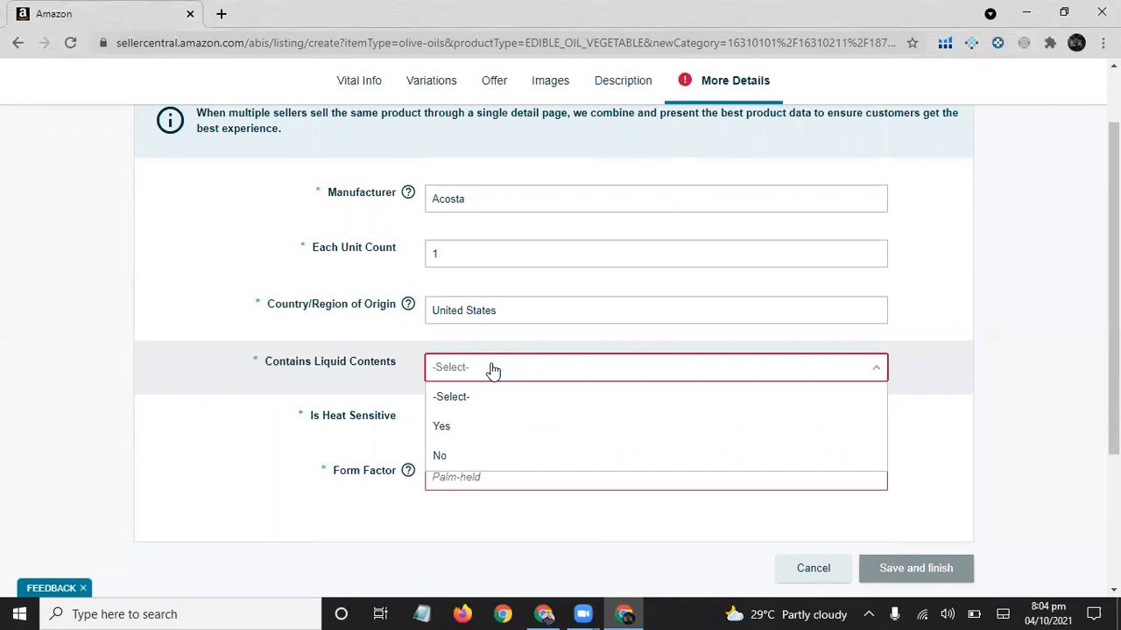
pyautogui.click(489, 426)
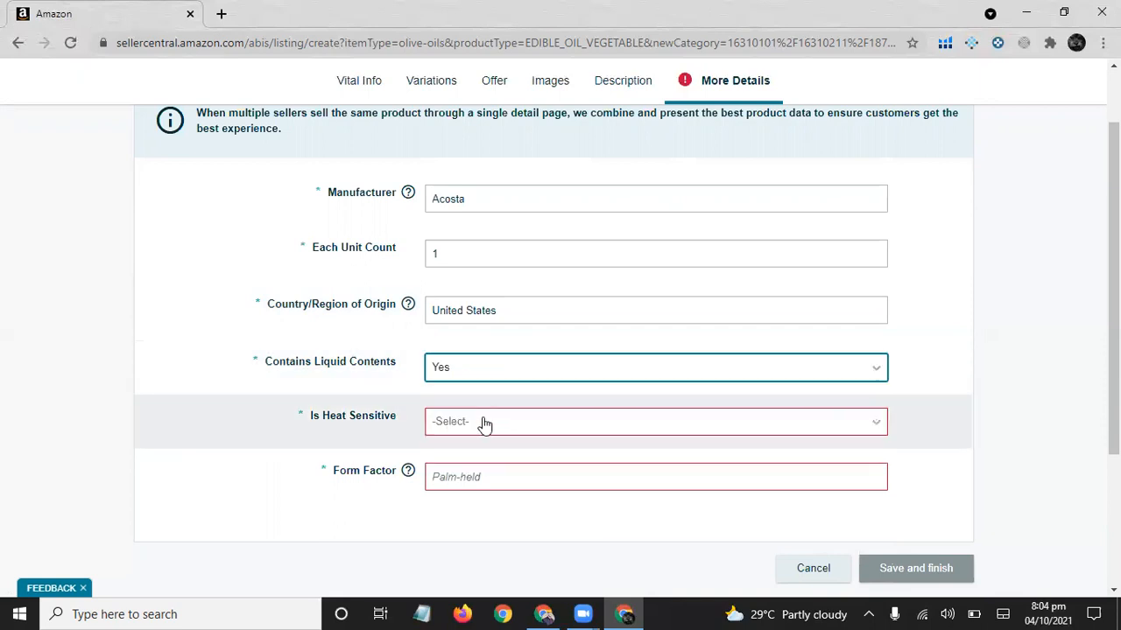
pyautogui.click(473, 425)
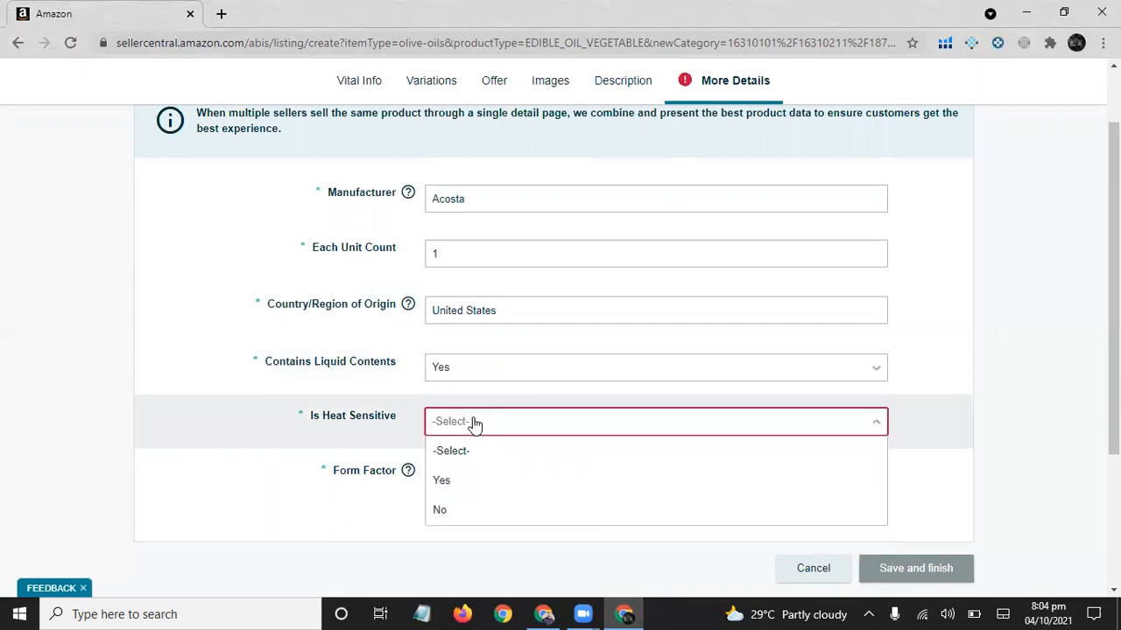
pyautogui.click(474, 481)
# - Enter "olive oil" as the form factor and submit the listing
pyautogui.click(451, 474)
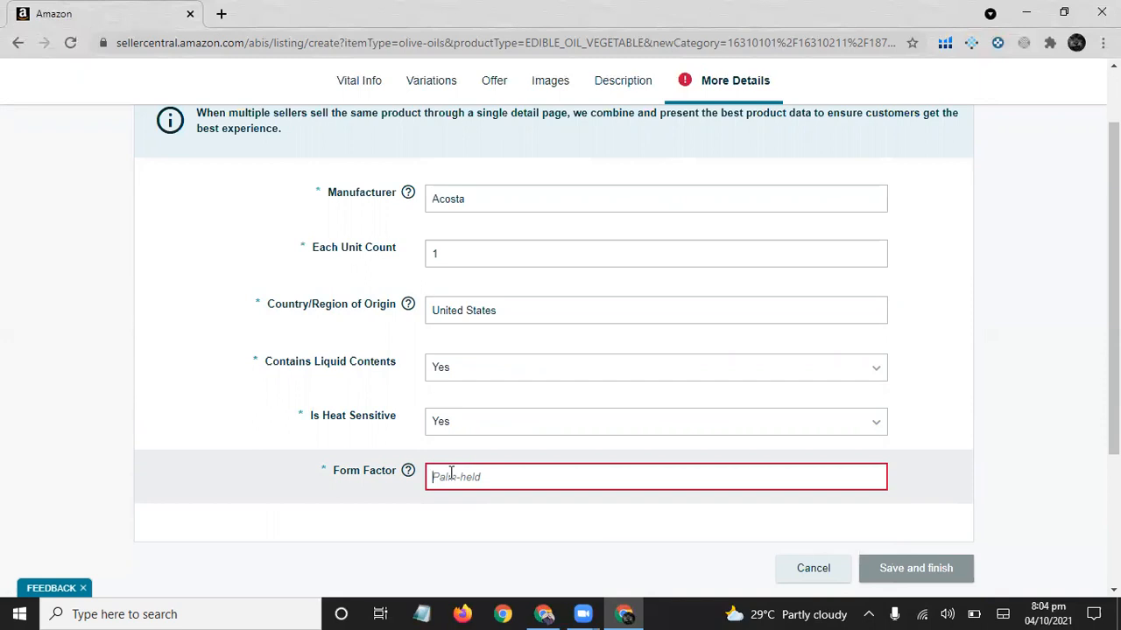
pyautogui.write('olive')
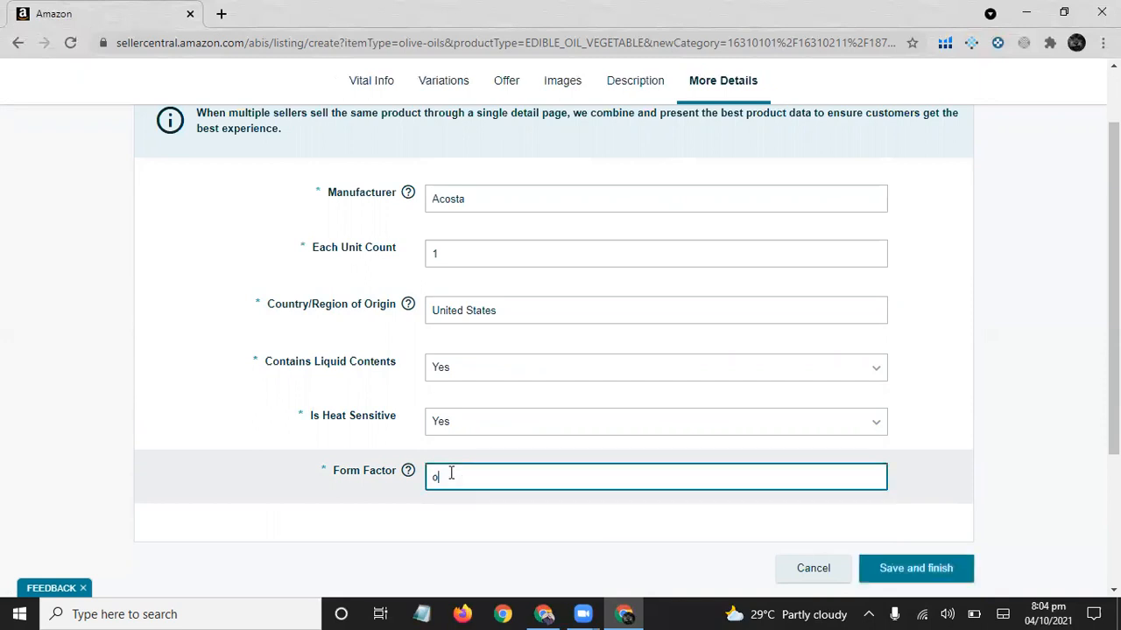
pyautogui.write(' oil')
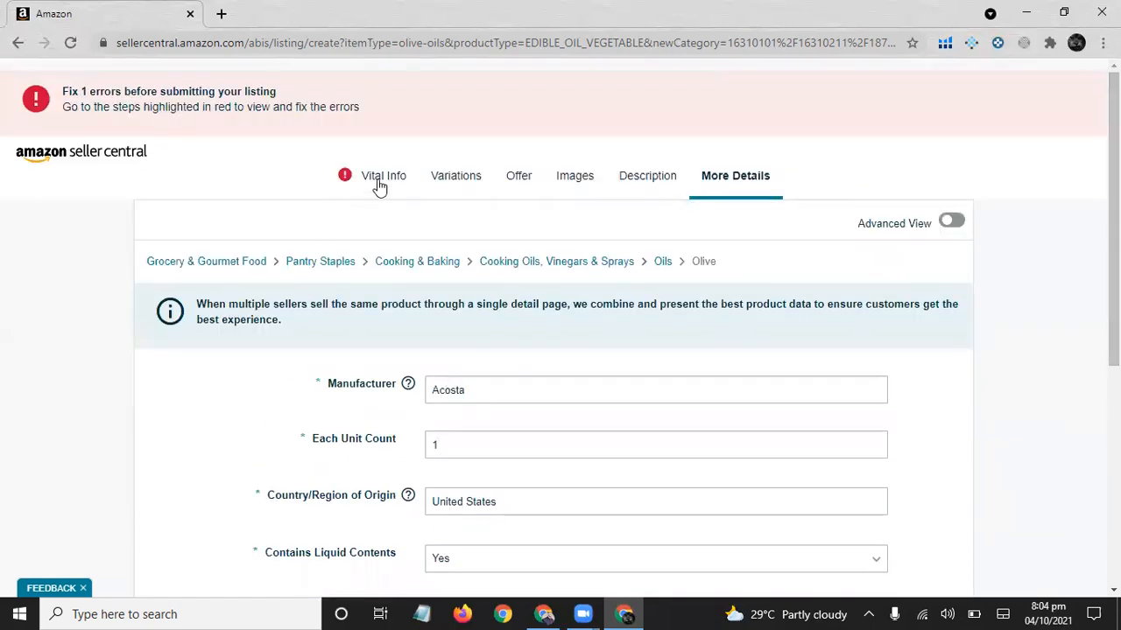
# - Return to the listing's vital information and open the product ID for editing
pyautogui.click(377, 181)
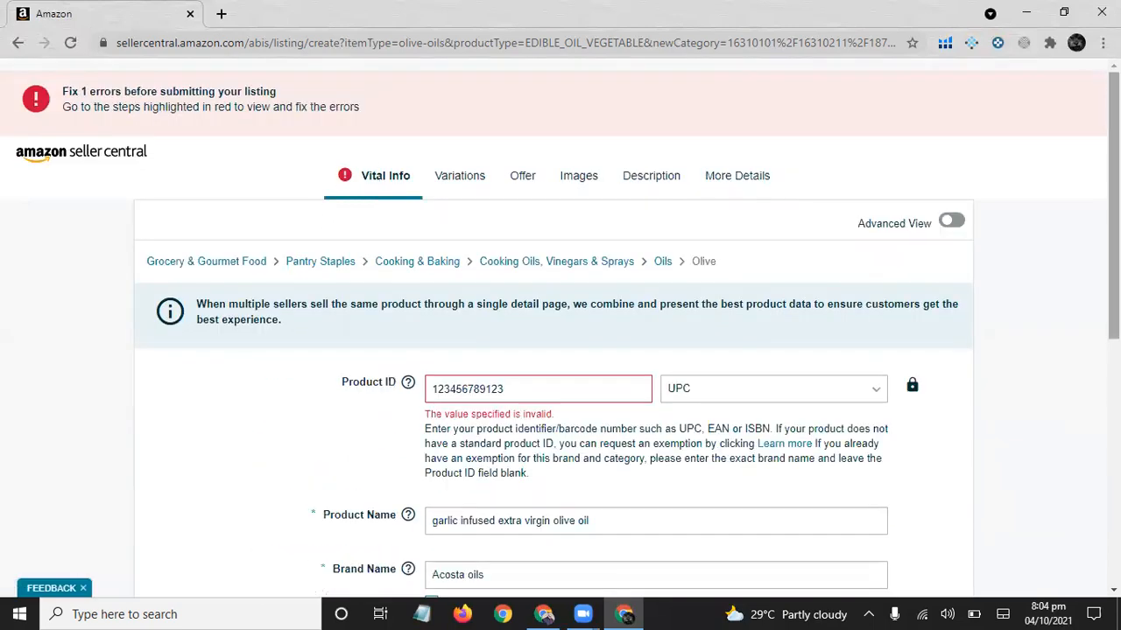
pyautogui.moveTo(1114, 210); pyautogui.dragTo(1113, 254)
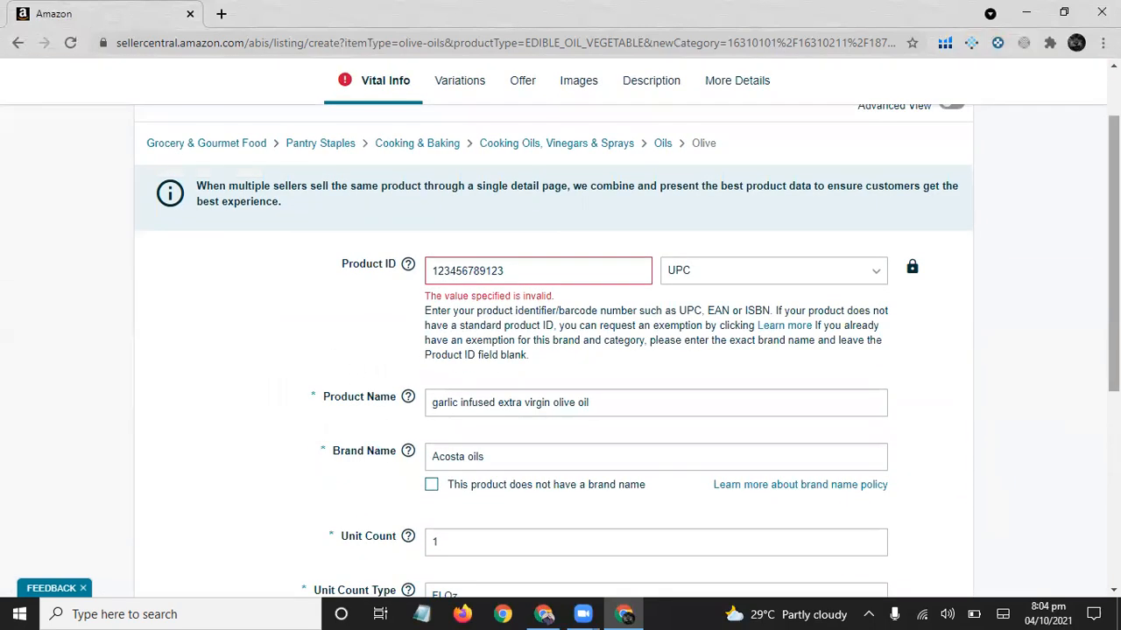
pyautogui.click(551, 272)
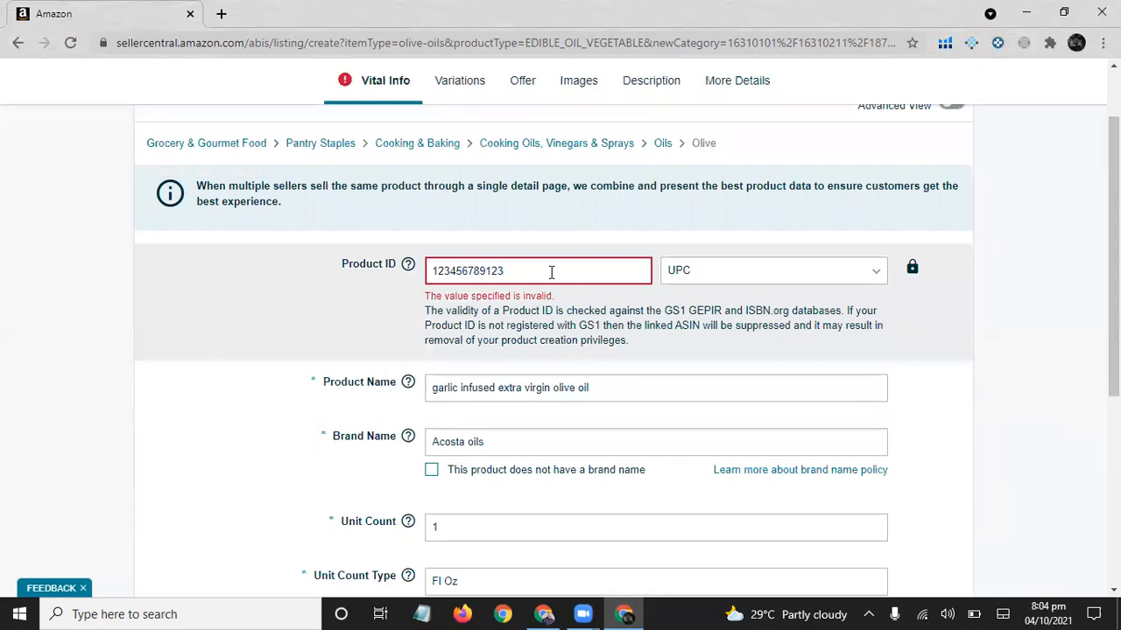